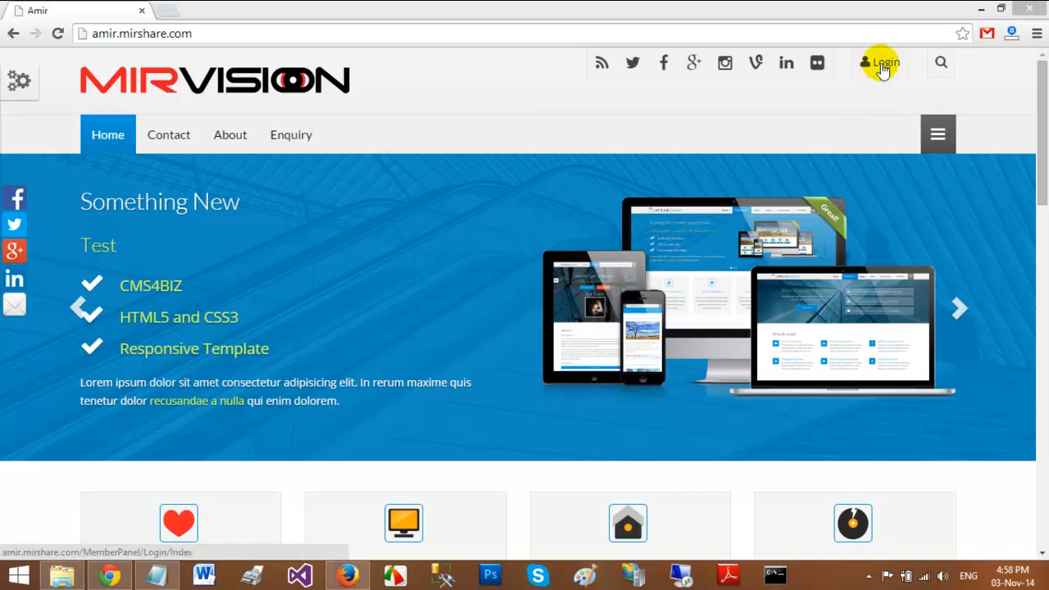
# Sign in to the CMS4BIZ admin panel from the MIRVISION site header's Login link
pyautogui.click(881, 66)
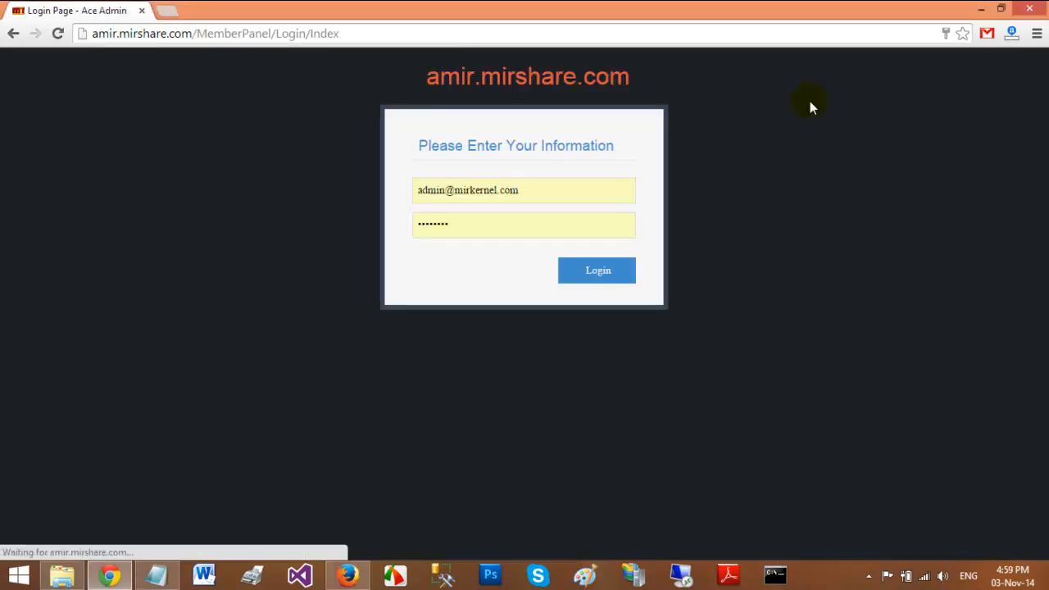
pyautogui.click(585, 274)
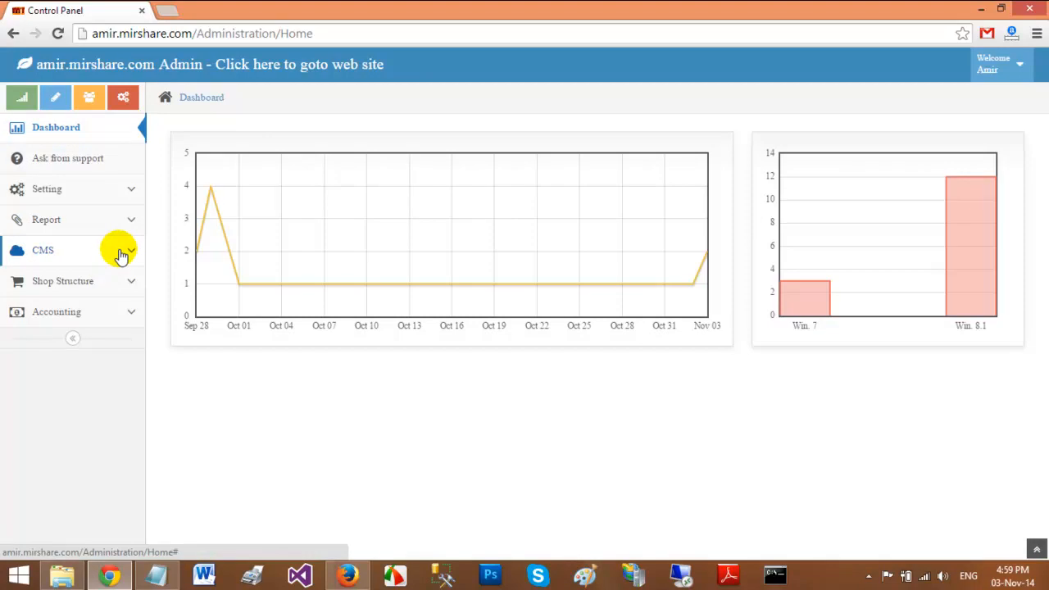
# Open Form Builder under CMS and start a new blank form design
pyautogui.click(121, 255)
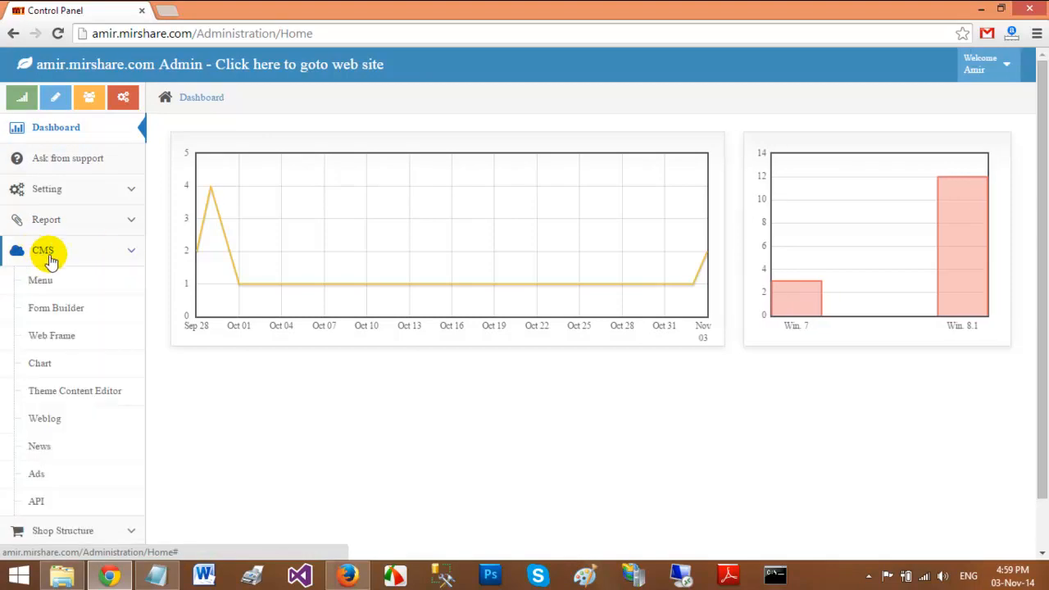
pyautogui.click(66, 309)
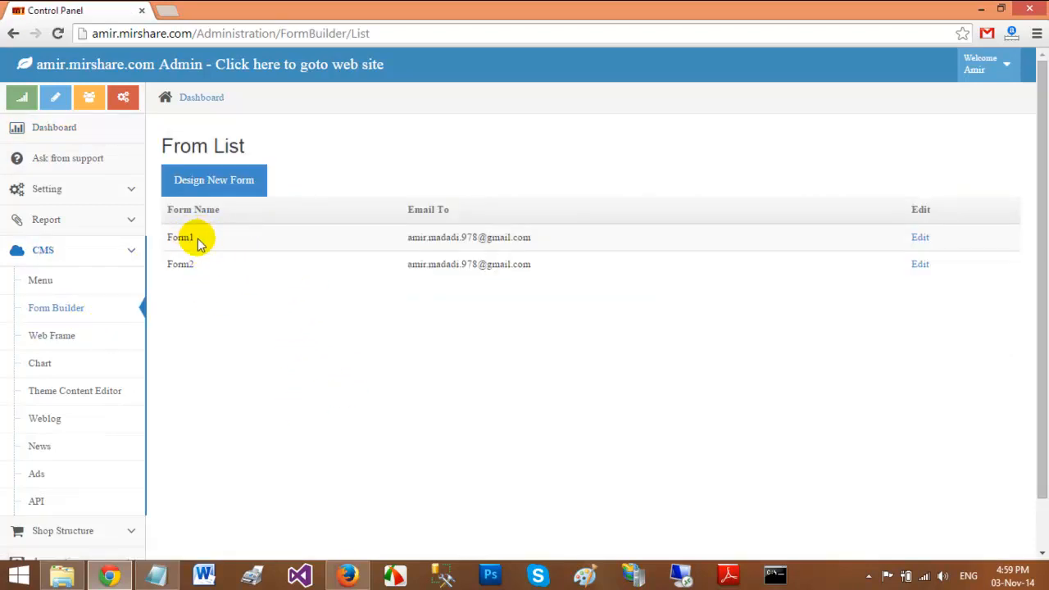
pyautogui.click(229, 182)
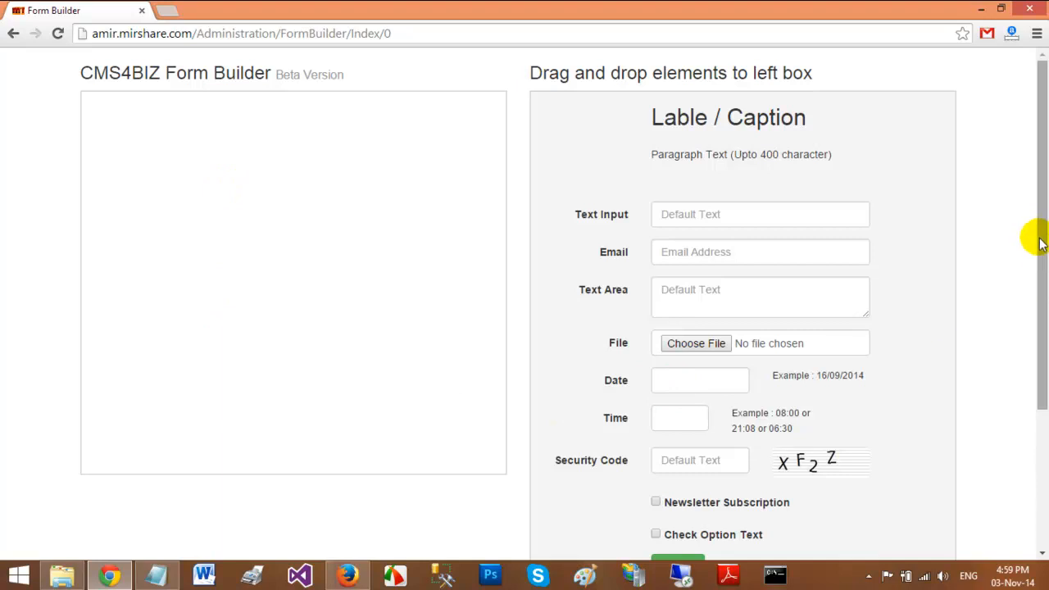
# Add a Lable / Caption heading at the top of the form and open its settings
pyautogui.moveTo(1038, 218); pyautogui.dragTo(1039, 183)
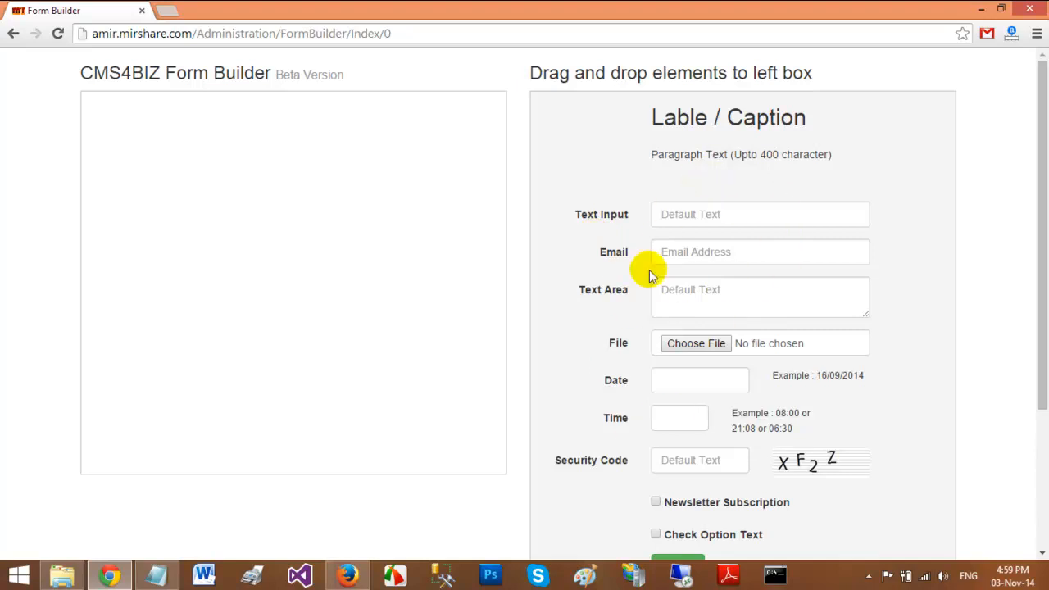
pyautogui.moveTo(745, 122); pyautogui.dragTo(283, 115)
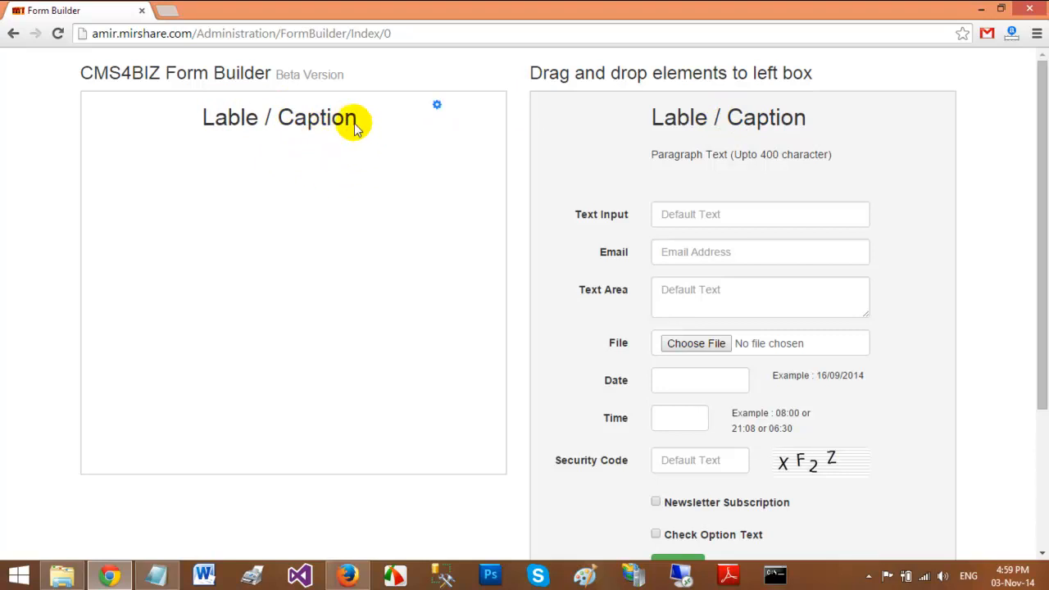
pyautogui.moveTo(398, 110)
pyautogui.click(437, 107)
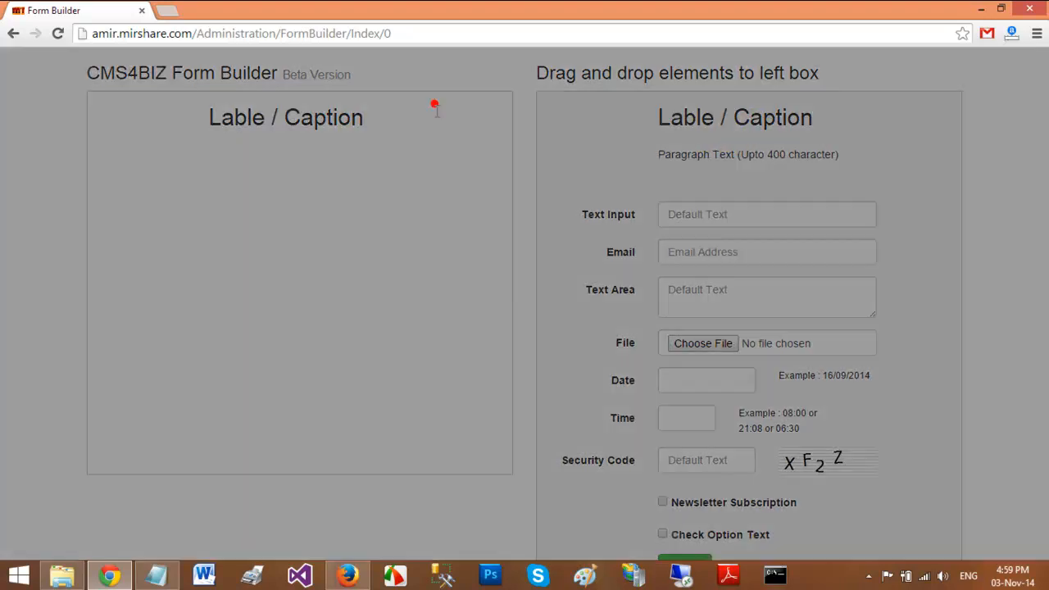
# Set the caption's ID/Name to Title and its label text to 'Enquiry Form', then save
pyautogui.click(494, 183)
pyautogui.moveTo(495, 183); pyautogui.dragTo(391, 190)
pyautogui.press('BackSpace')
pyautogui.click(492, 144)
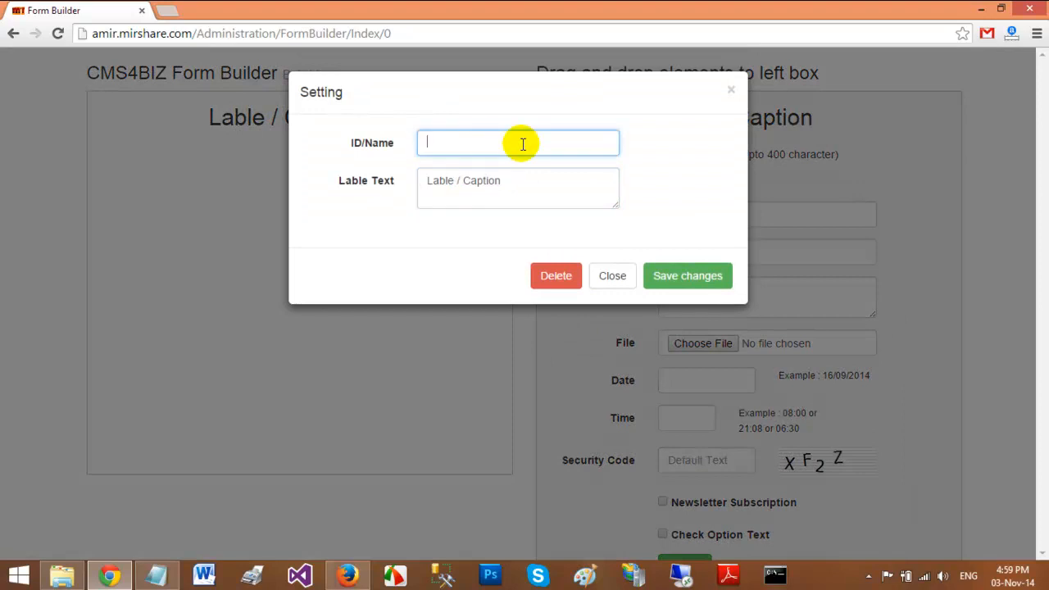
pyautogui.write('Title')
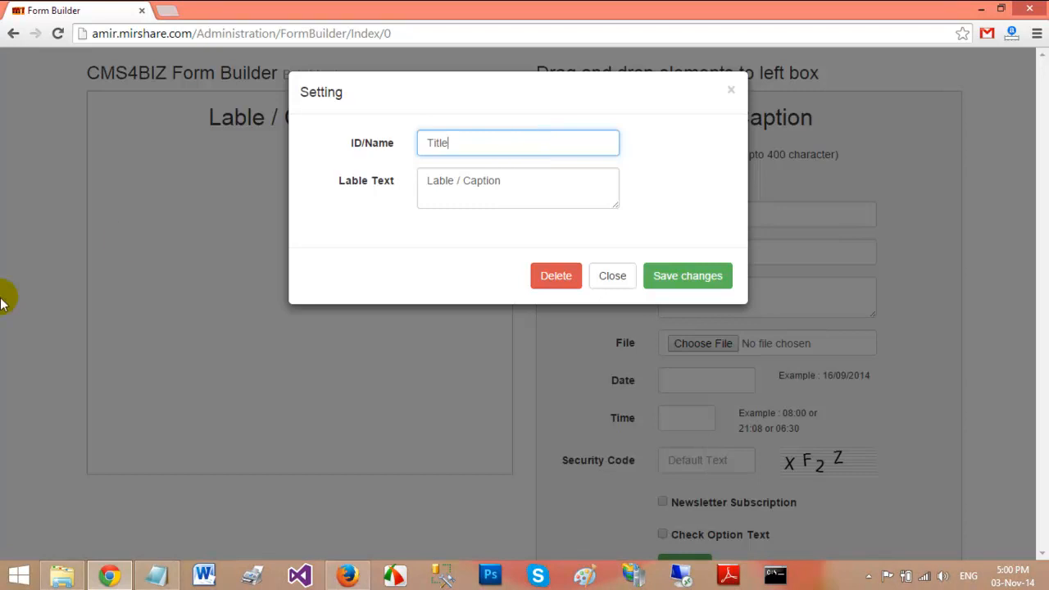
pyautogui.tripleClick(581, 179)
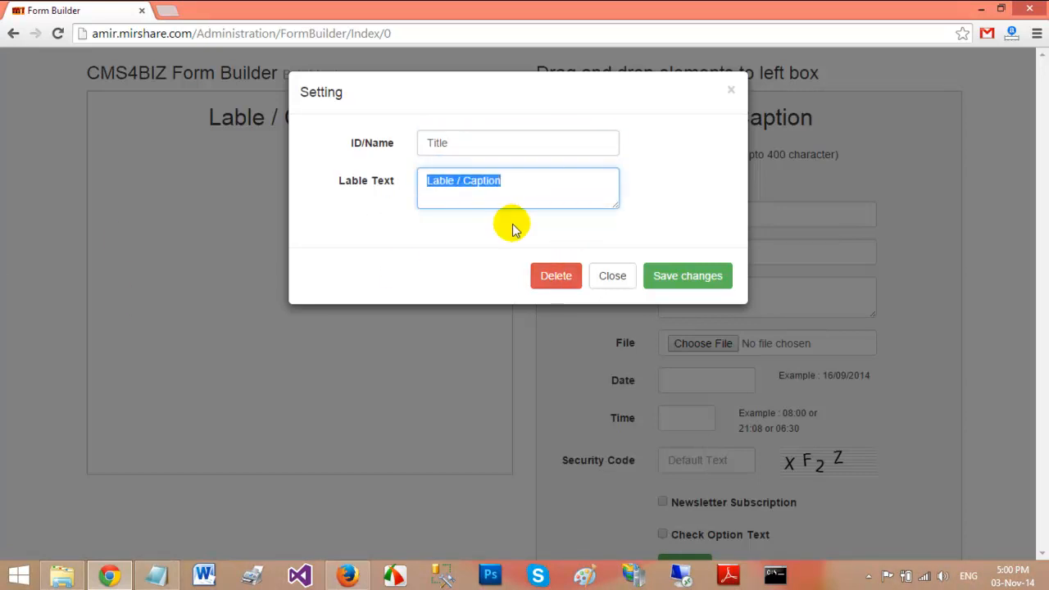
pyautogui.write('E')
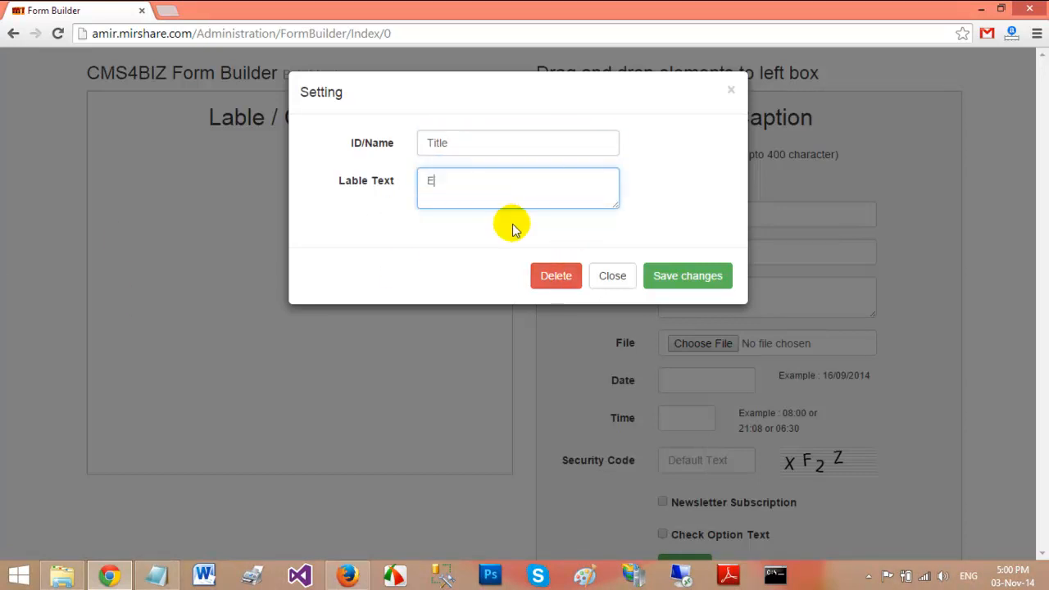
pyautogui.write('nquiry Form')
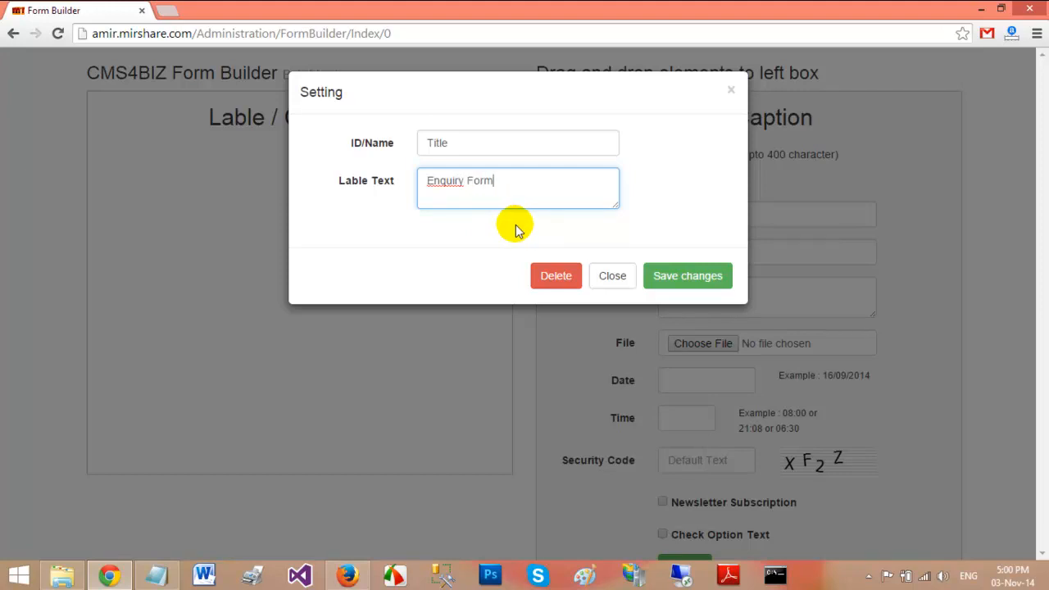
pyautogui.click(679, 277)
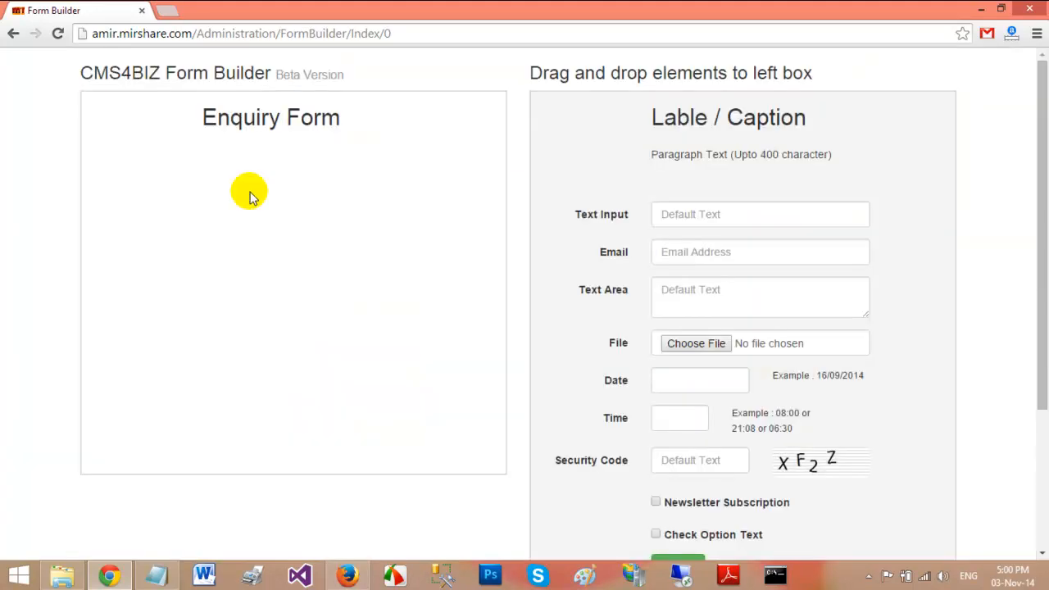
# Add a Text Input field and set its ID and label to Name
pyautogui.moveTo(741, 221); pyautogui.dragTo(269, 192)
pyautogui.moveTo(134, 154)
pyautogui.click(437, 147)
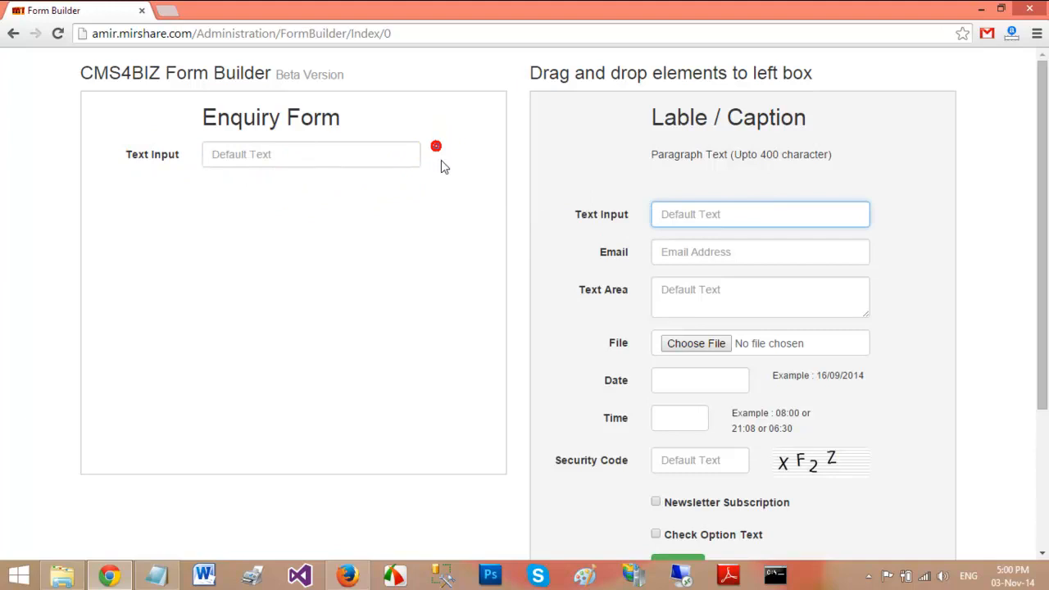
pyautogui.click(436, 147)
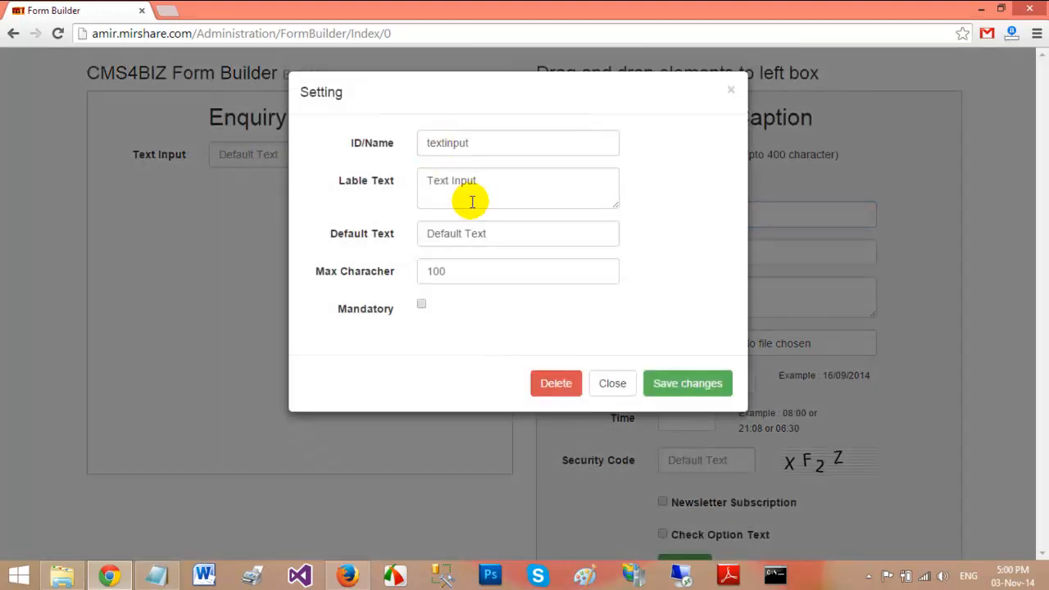
pyautogui.doubleClick(519, 141)
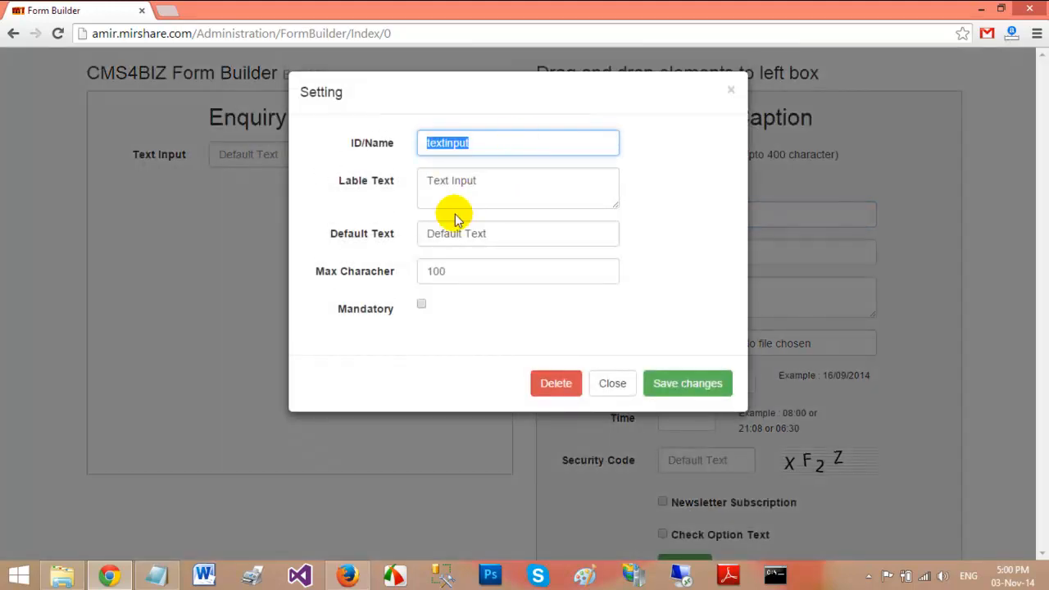
pyautogui.write('Fi')
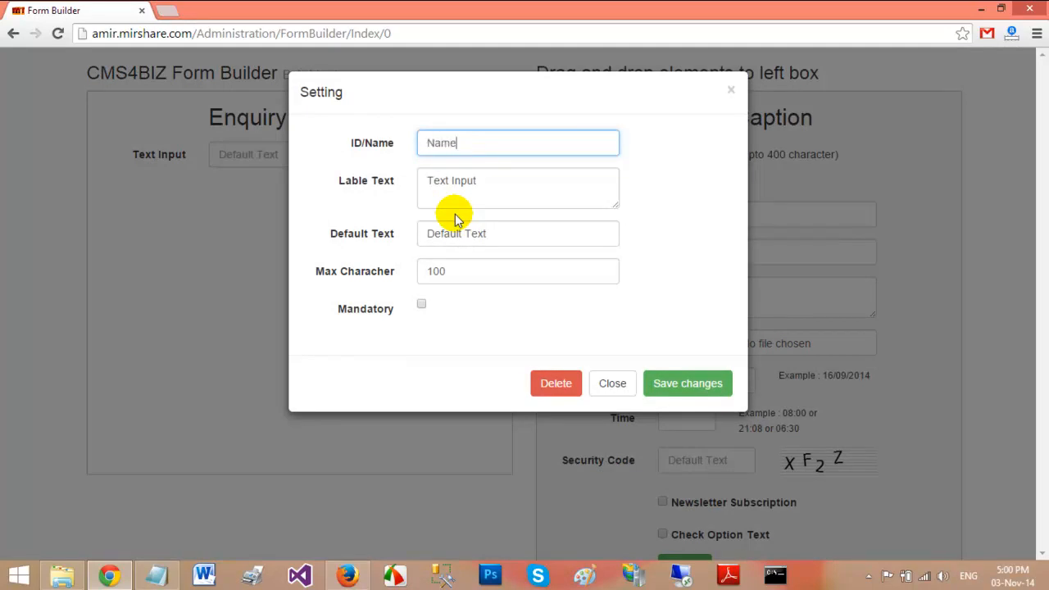
pyautogui.moveTo(526, 190); pyautogui.dragTo(398, 196)
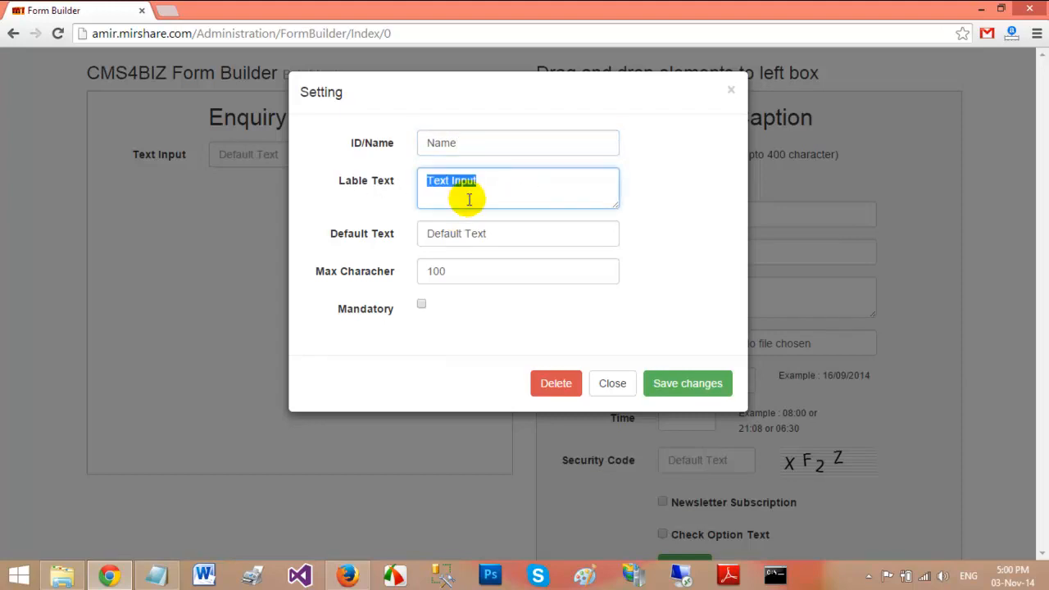
pyautogui.write('Name')
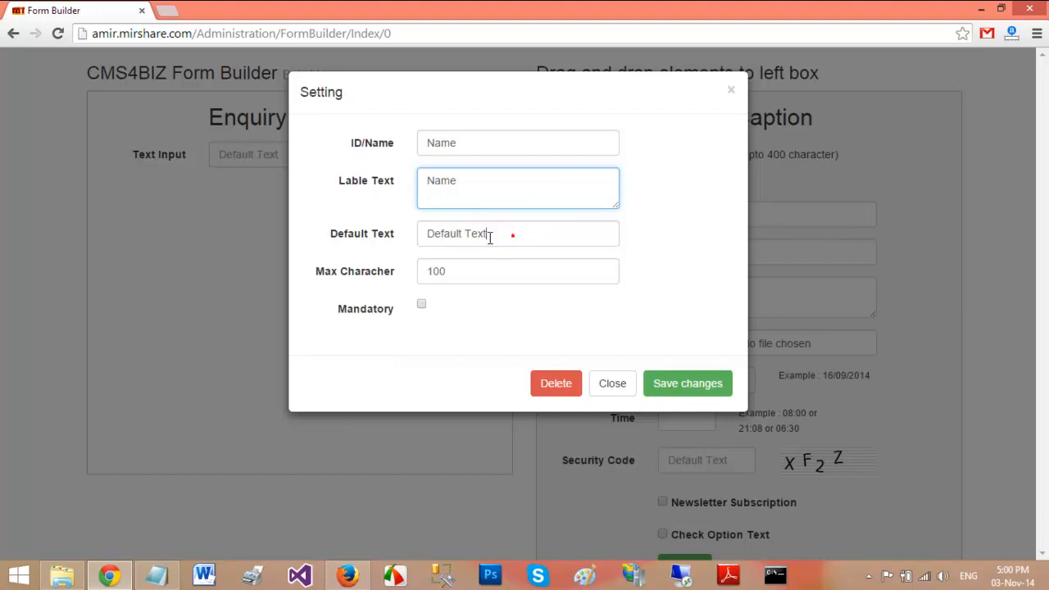
# Give the Name field placeholder 'Please enter your name', a 50-character limit, mandatory, and save
pyautogui.moveTo(514, 234); pyautogui.dragTo(385, 248)
pyautogui.write('Please enter your name')
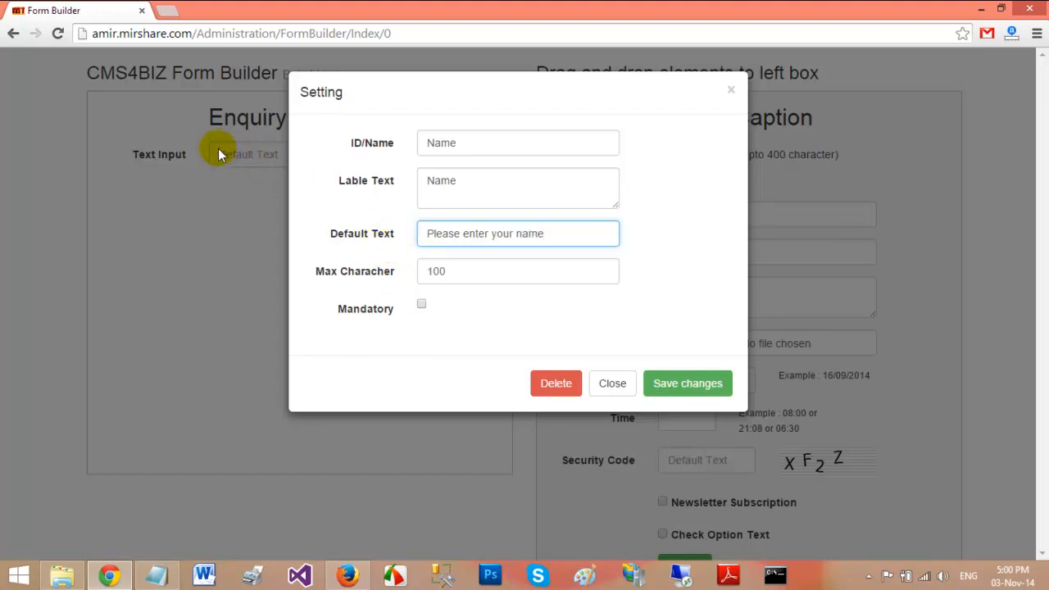
pyautogui.doubleClick(465, 273)
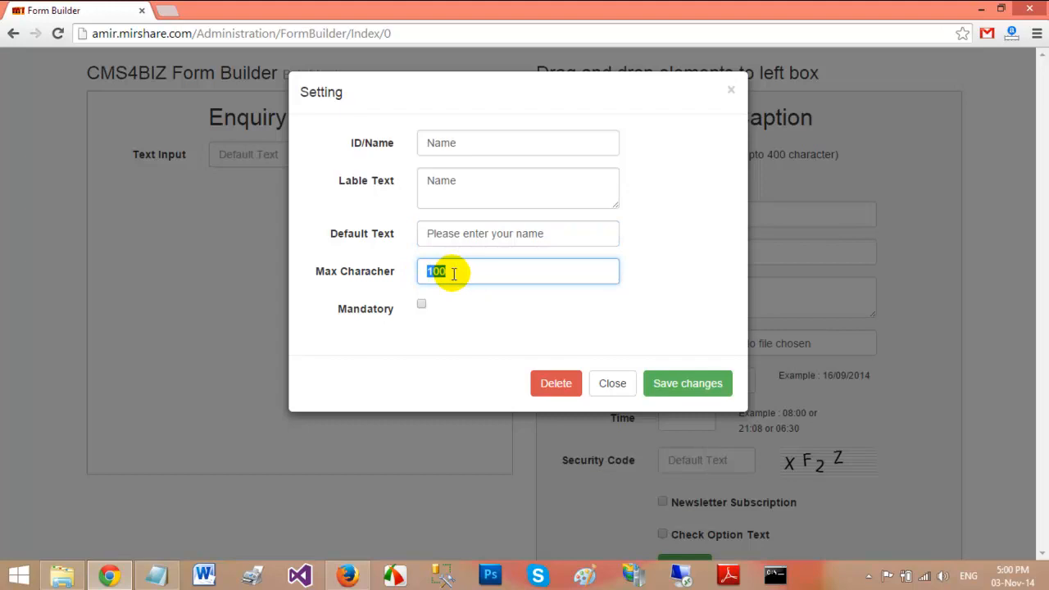
pyautogui.write('50')
pyautogui.click(421, 305)
pyautogui.click(679, 383)
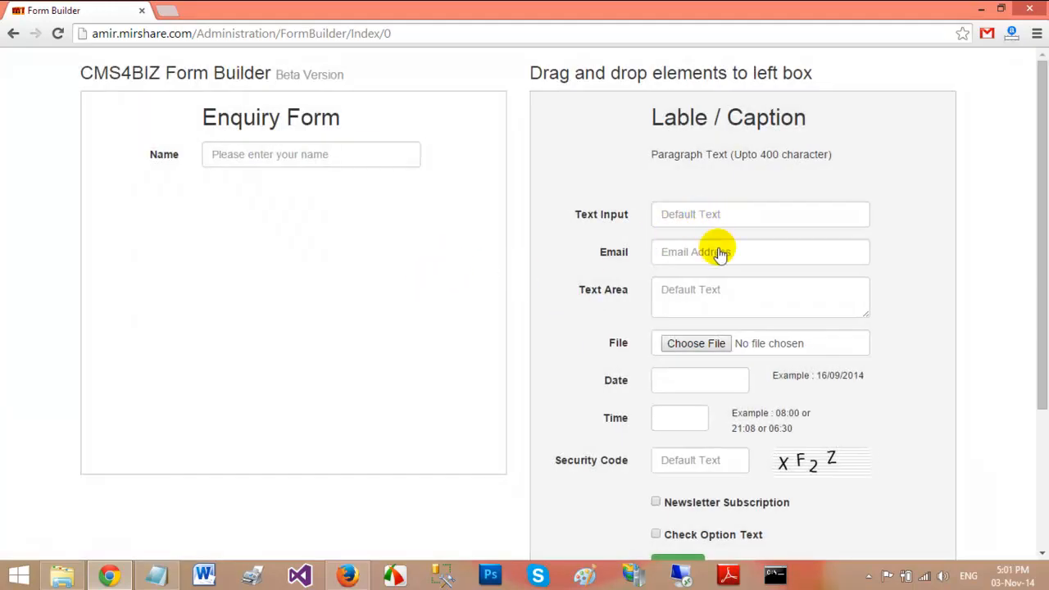
# Add an Email field below Name with hint 'Please enter your Email Address', marked mandatory
pyautogui.moveTo(759, 251); pyautogui.dragTo(304, 251)
pyautogui.moveTo(316, 194)
pyautogui.click(438, 186)
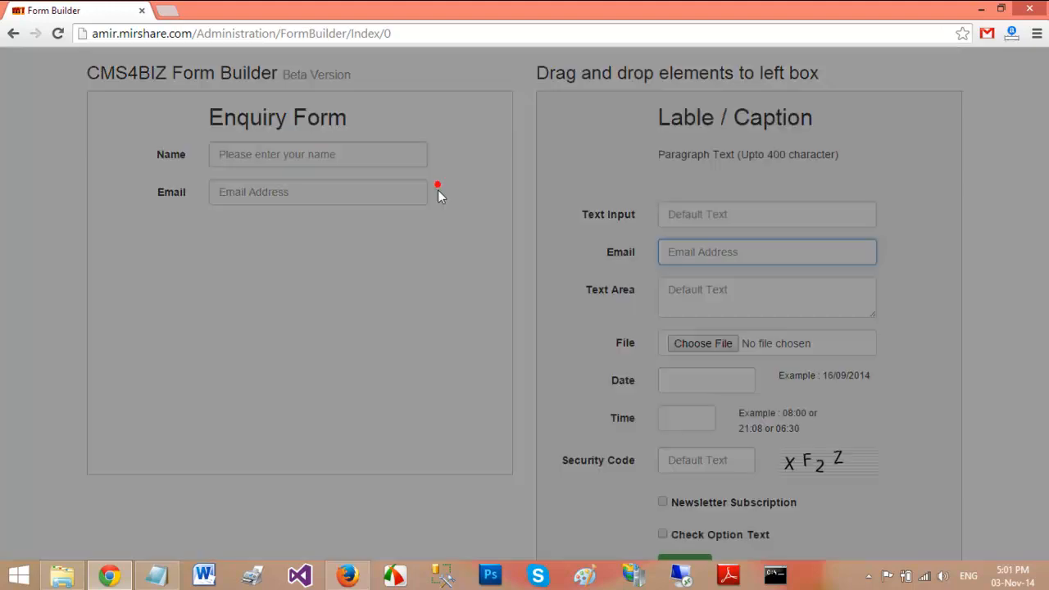
pyautogui.doubleClick(505, 141)
pyautogui.write('Email')
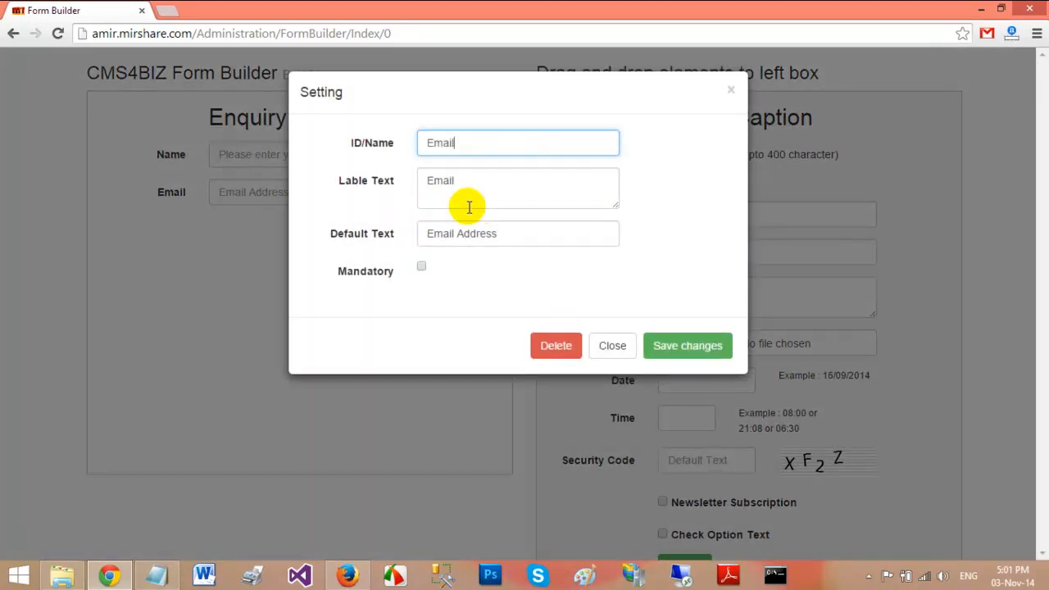
pyautogui.moveTo(525, 237); pyautogui.dragTo(423, 236)
pyautogui.click(423, 236)
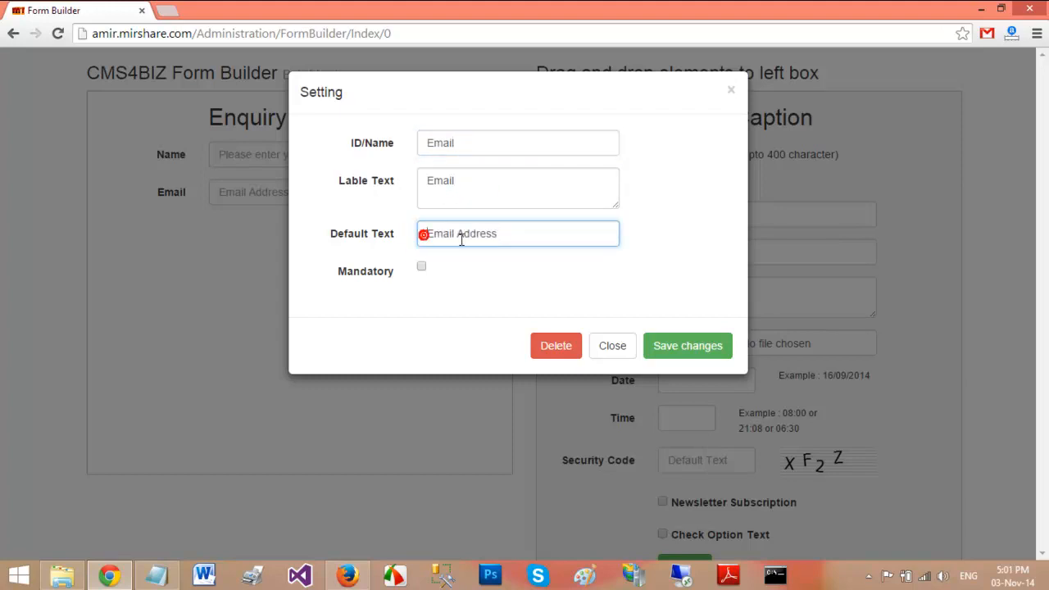
pyautogui.write('Please ')
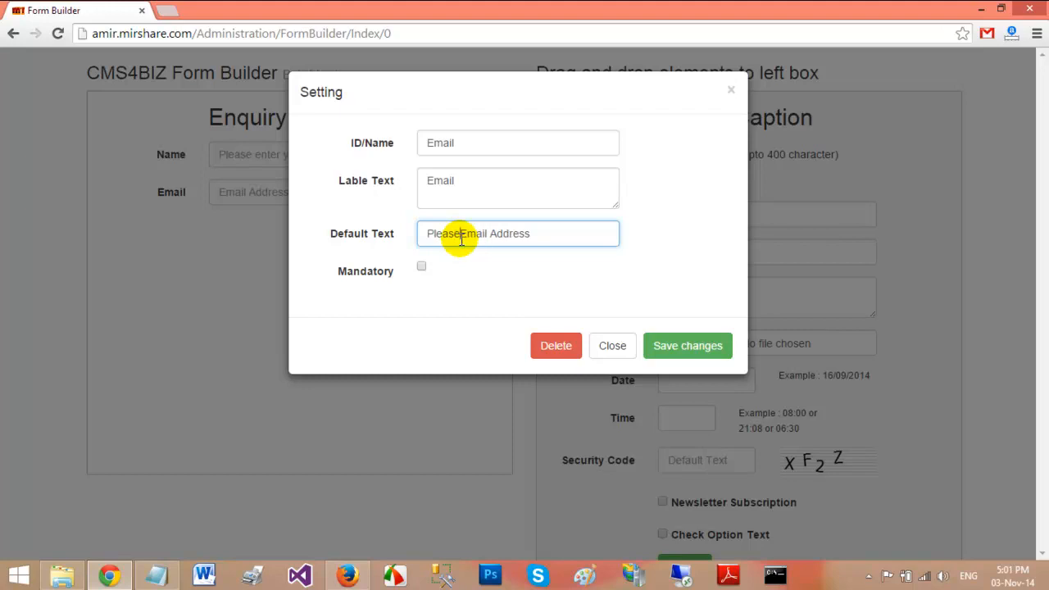
pyautogui.write('enter your')
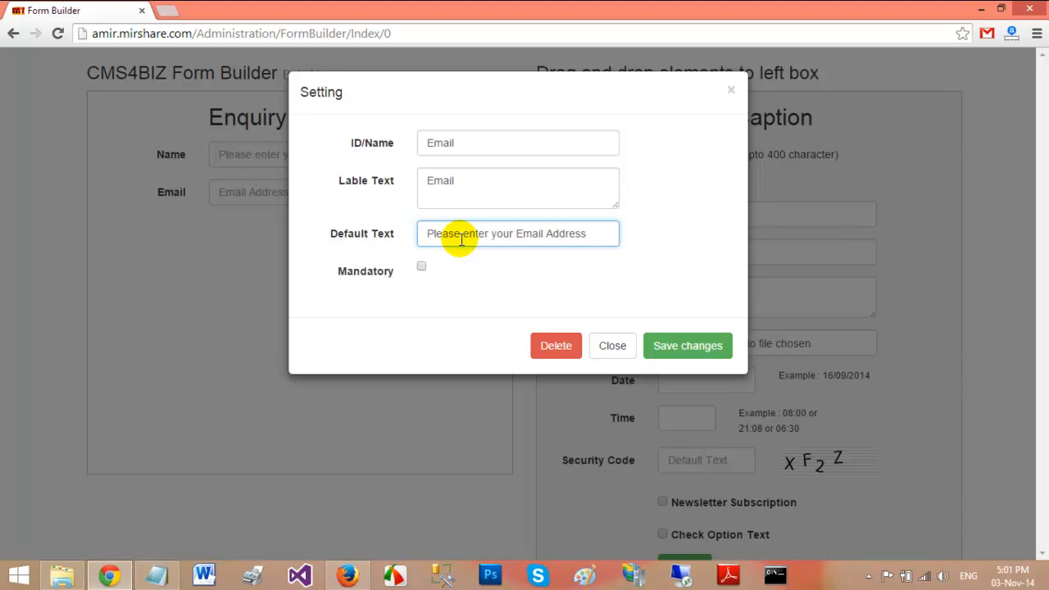
pyautogui.click(421, 266)
pyautogui.click(689, 346)
# Add a text area with ID and label Comment, hint 'Please enter your comment', 500-character limit
pyautogui.moveTo(749, 302); pyautogui.dragTo(300, 261)
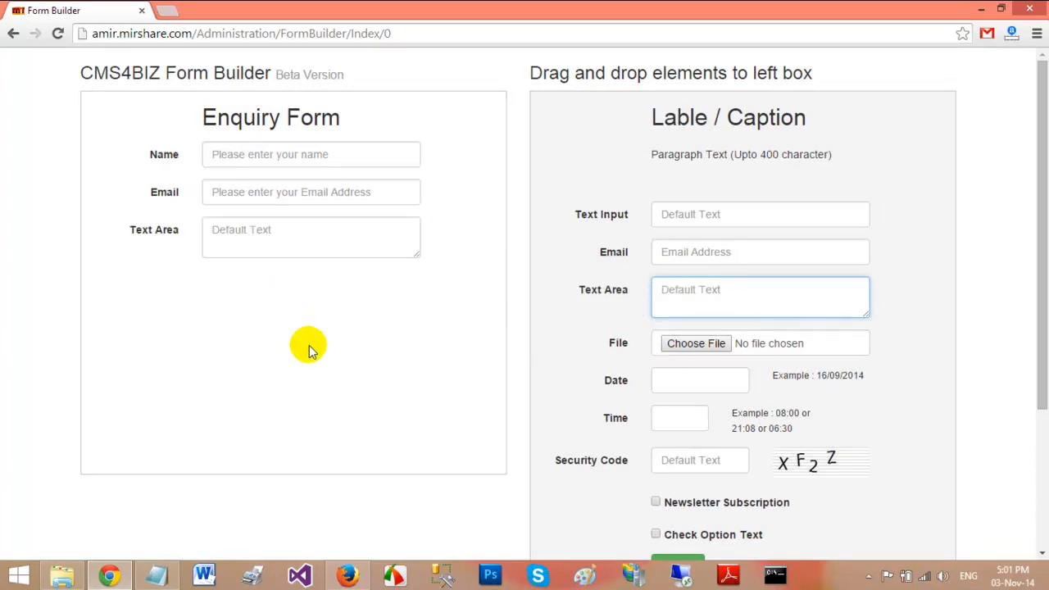
pyautogui.click(435, 226)
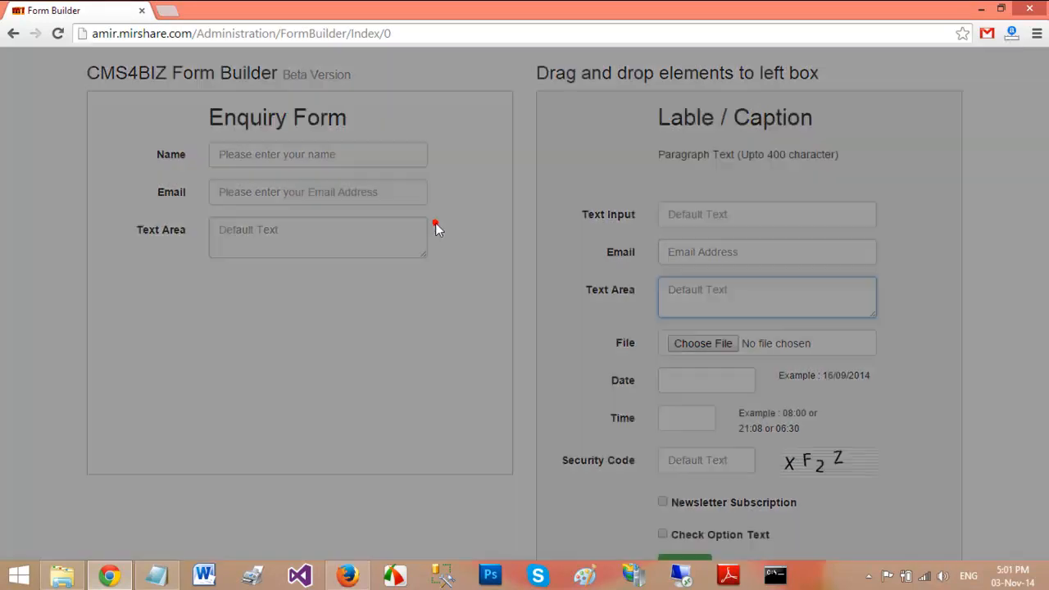
pyautogui.doubleClick(520, 143)
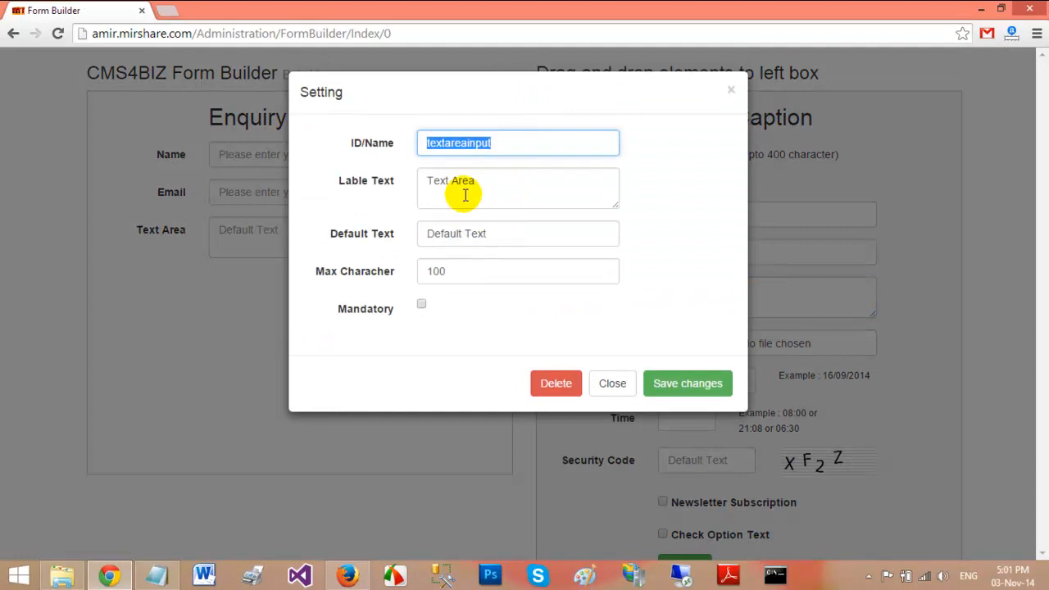
pyautogui.write('Comment')
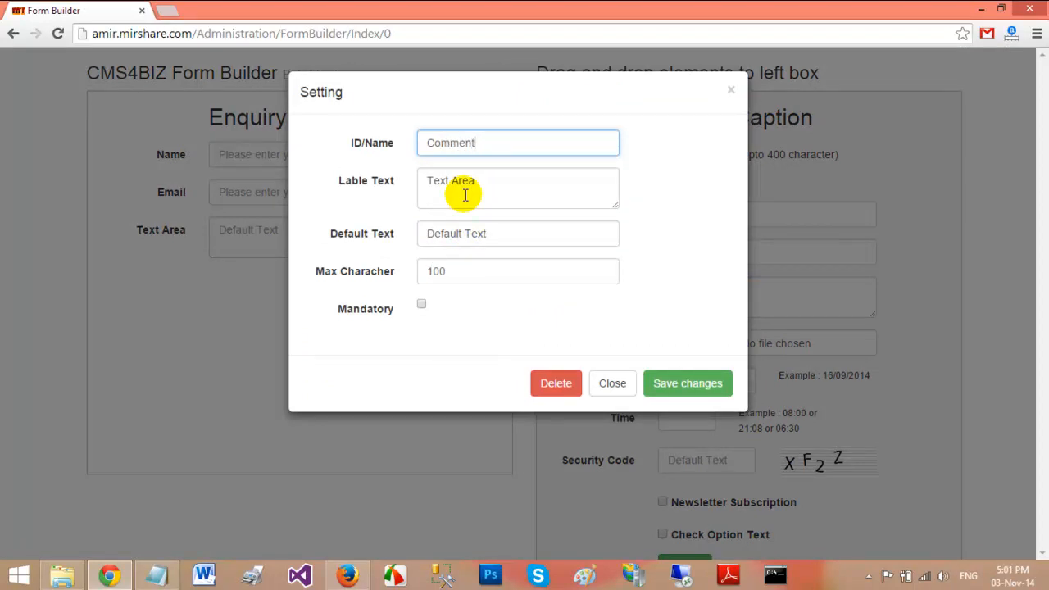
pyautogui.moveTo(492, 180); pyautogui.dragTo(260, 171)
pyautogui.write('Comme')
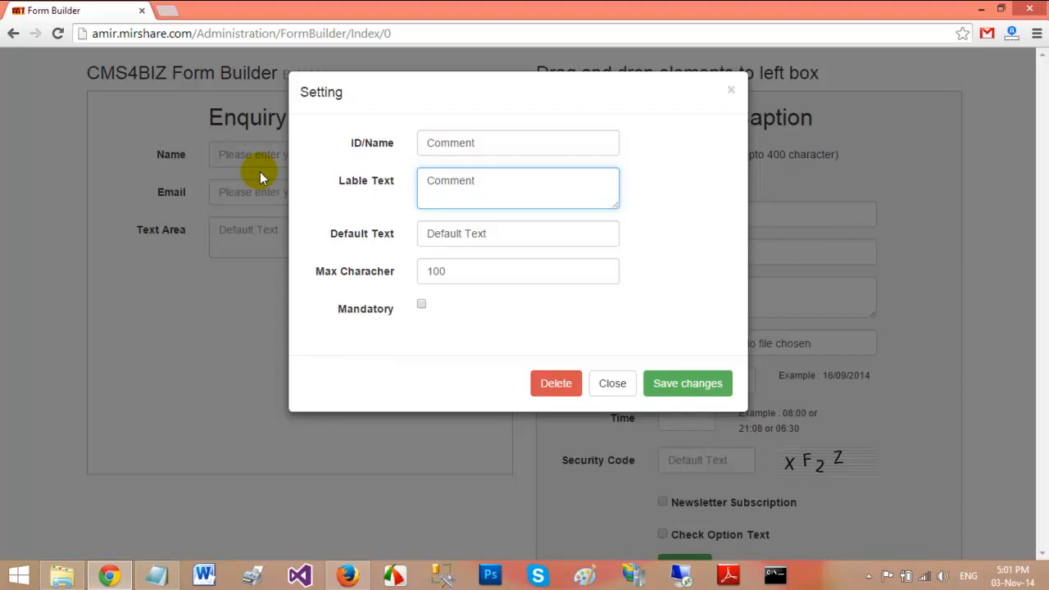
pyautogui.write('nt')
pyautogui.moveTo(531, 233); pyautogui.dragTo(425, 232)
pyautogui.write('Ple')
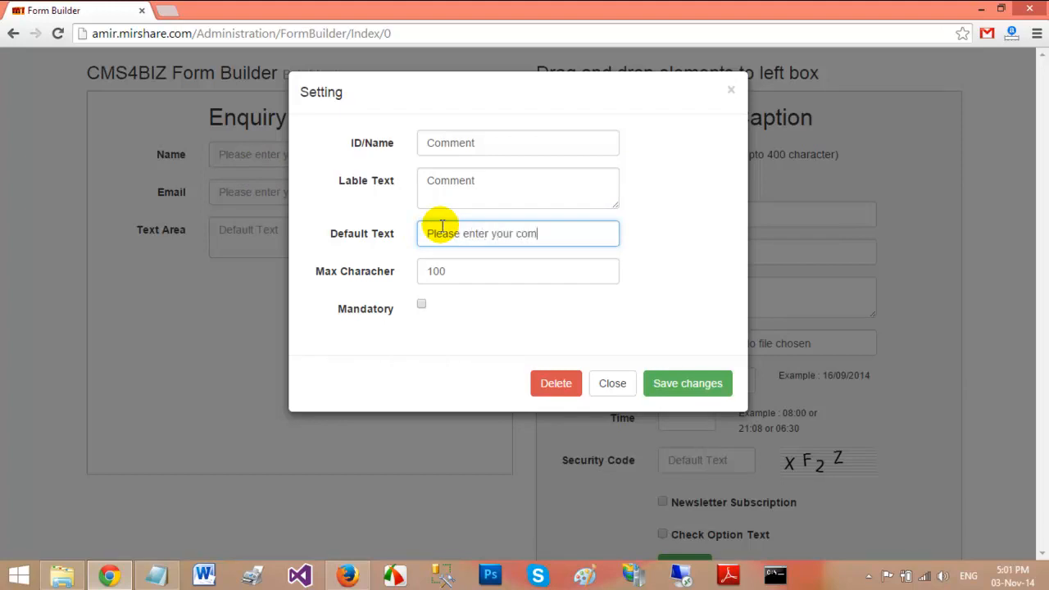
pyautogui.doubleClick(479, 271)
pyautogui.write('5')
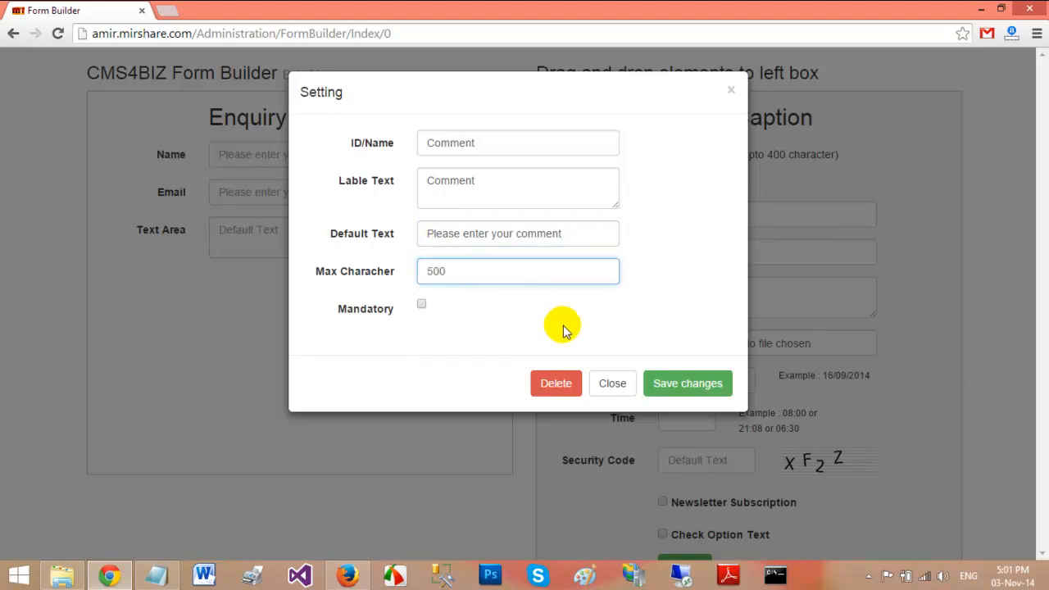
pyautogui.click(682, 385)
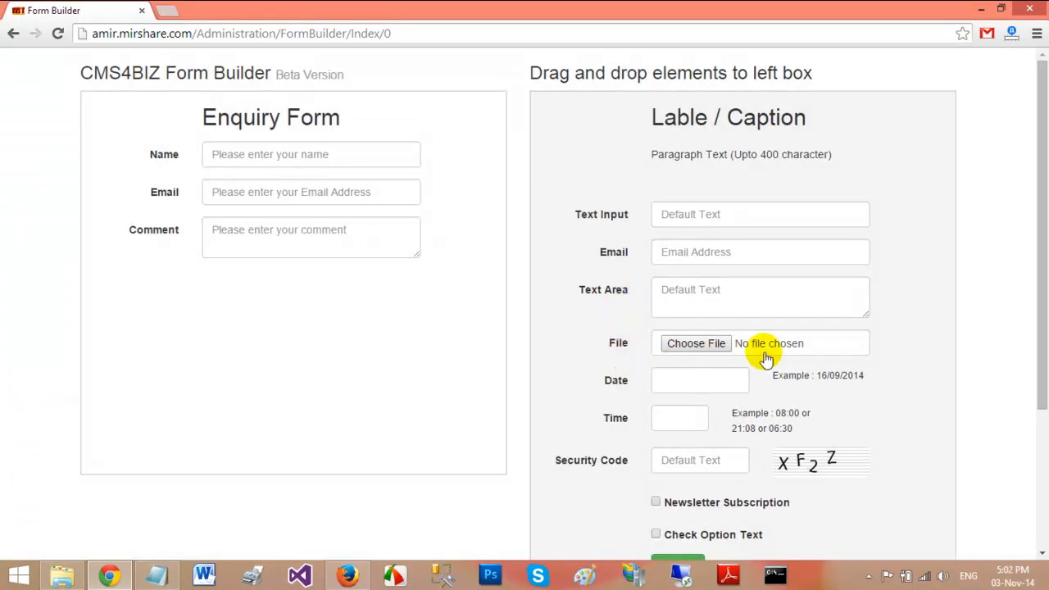
# Add a File field below Comment with ID AttachedFile and label 'Attach file'
pyautogui.moveTo(771, 344); pyautogui.dragTo(393, 330)
pyautogui.moveTo(252, 297)
pyautogui.click(437, 276)
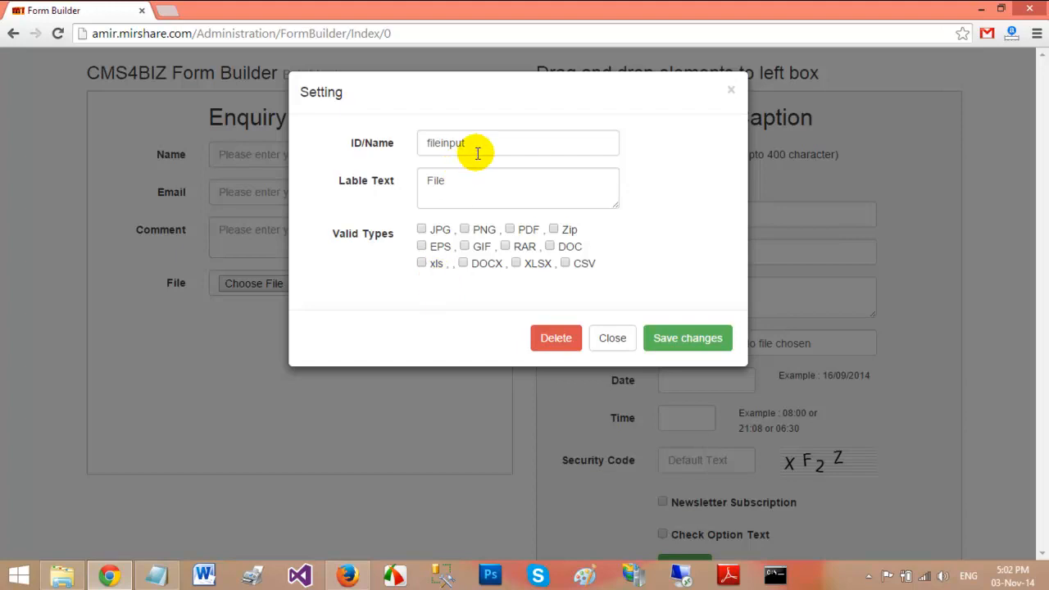
pyautogui.moveTo(501, 145); pyautogui.dragTo(405, 145)
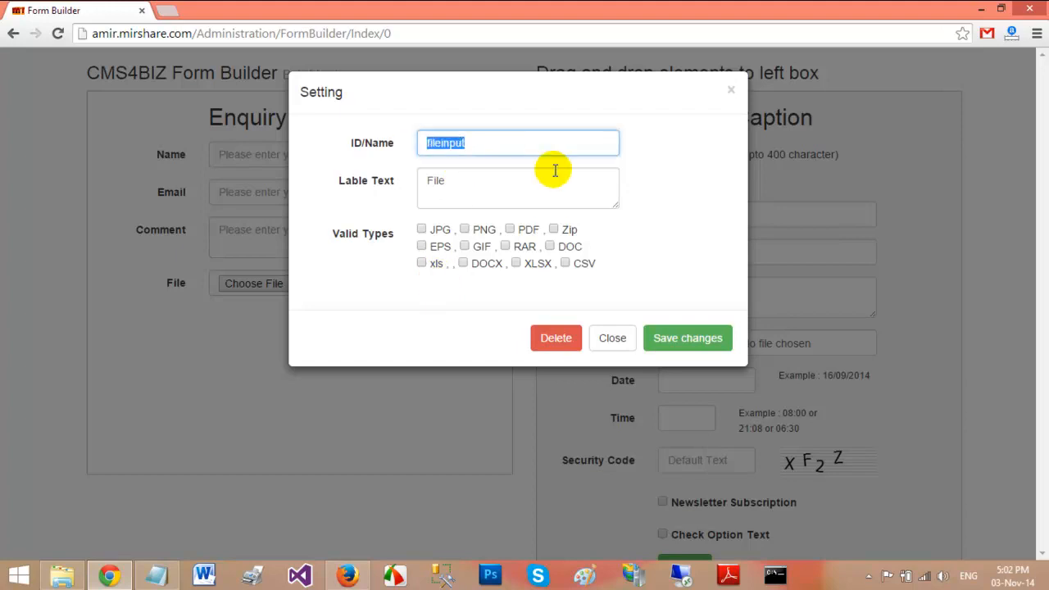
pyautogui.write('Al')
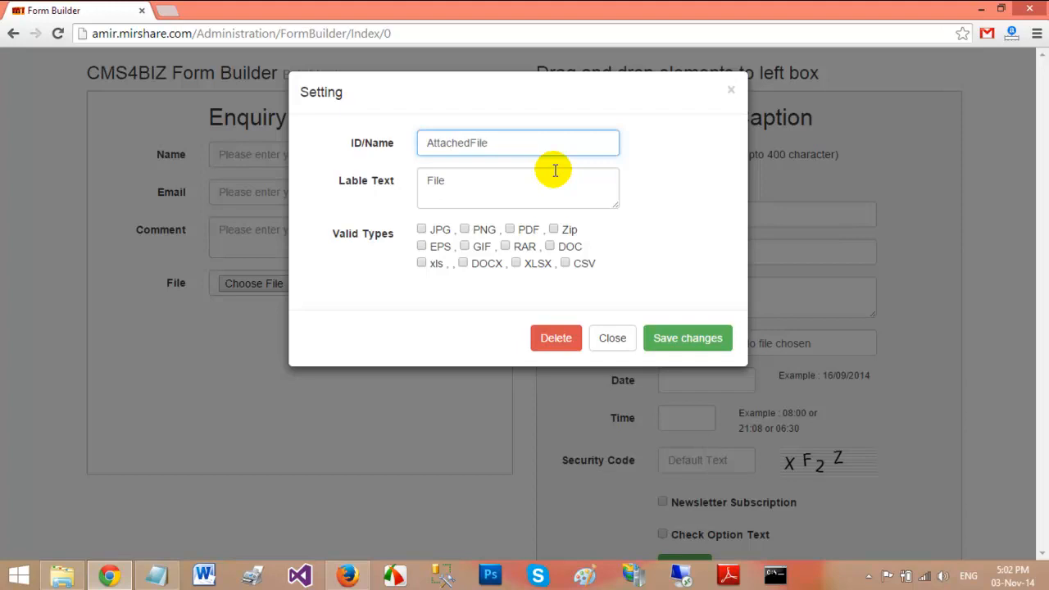
pyautogui.doubleClick(421, 182)
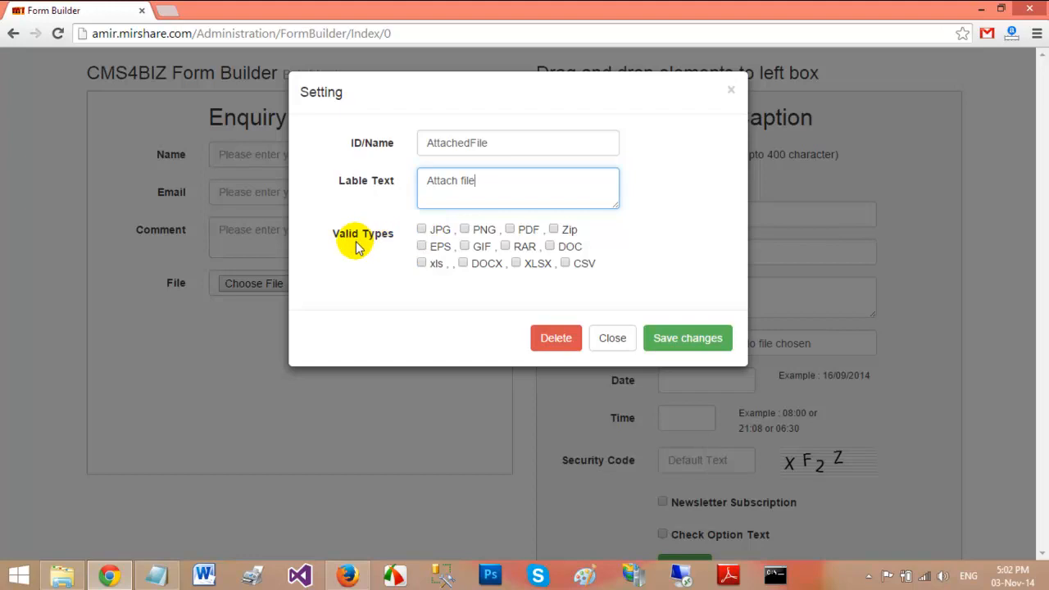
# Allow JPG, PNG, PDF, GIF, DOCX and DOC attachments and save the file field
pyautogui.click(423, 231)
pyautogui.click(465, 230)
pyautogui.click(509, 230)
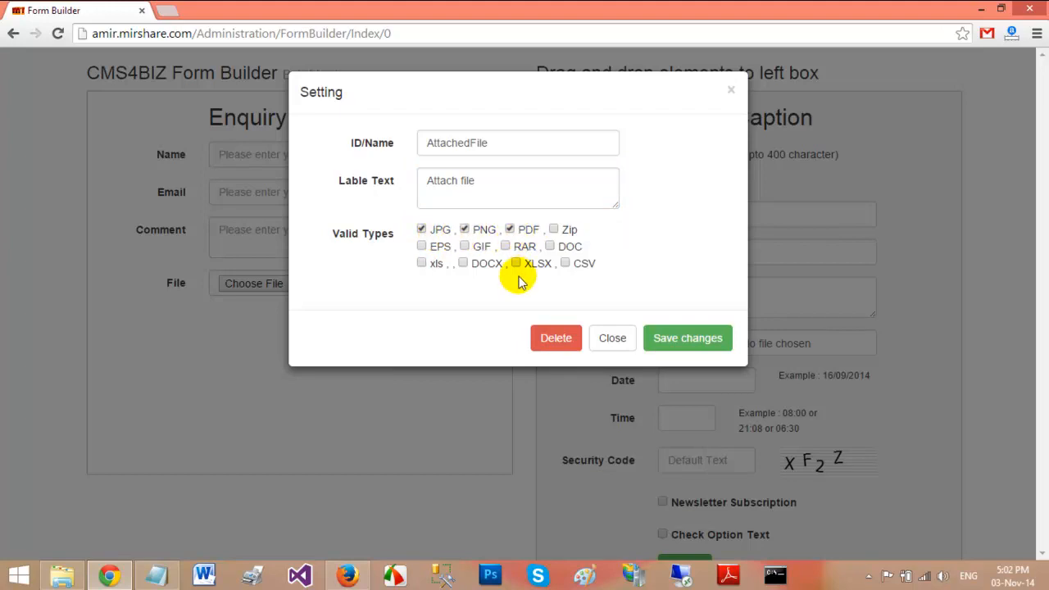
pyautogui.click(459, 245)
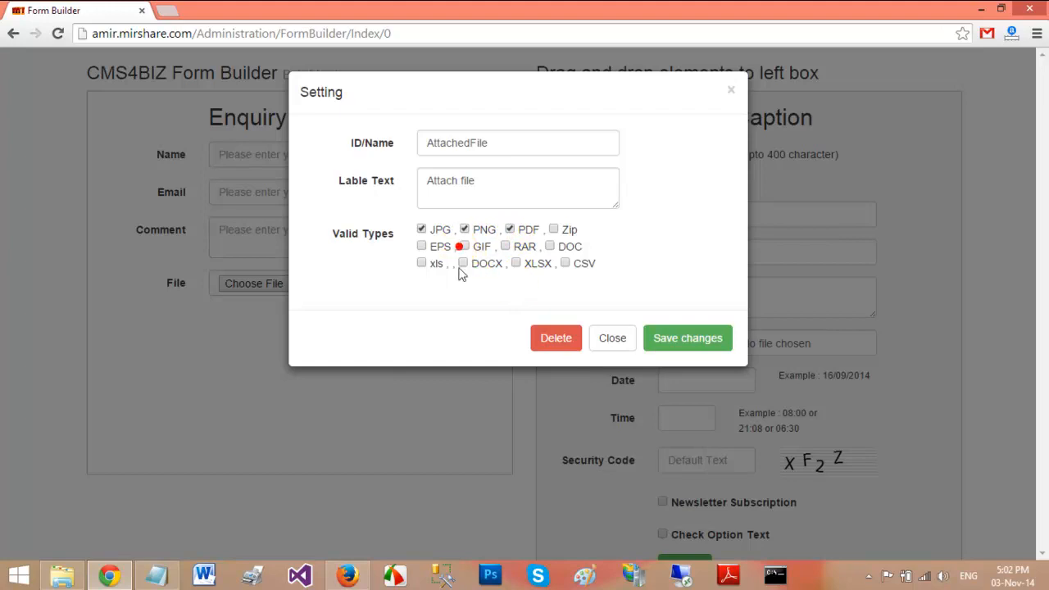
pyautogui.click(464, 245)
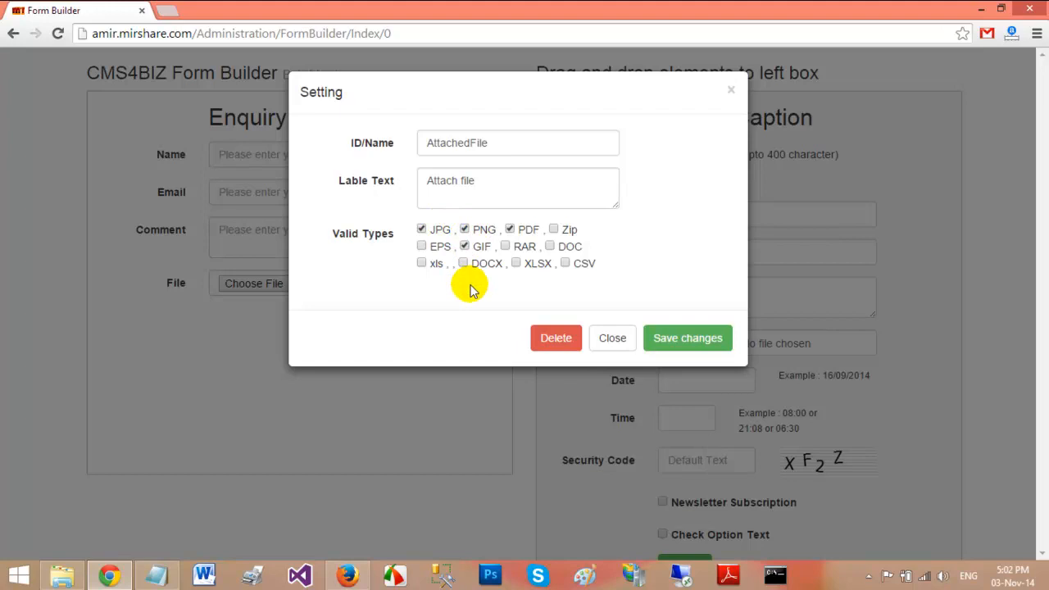
pyautogui.click(463, 263)
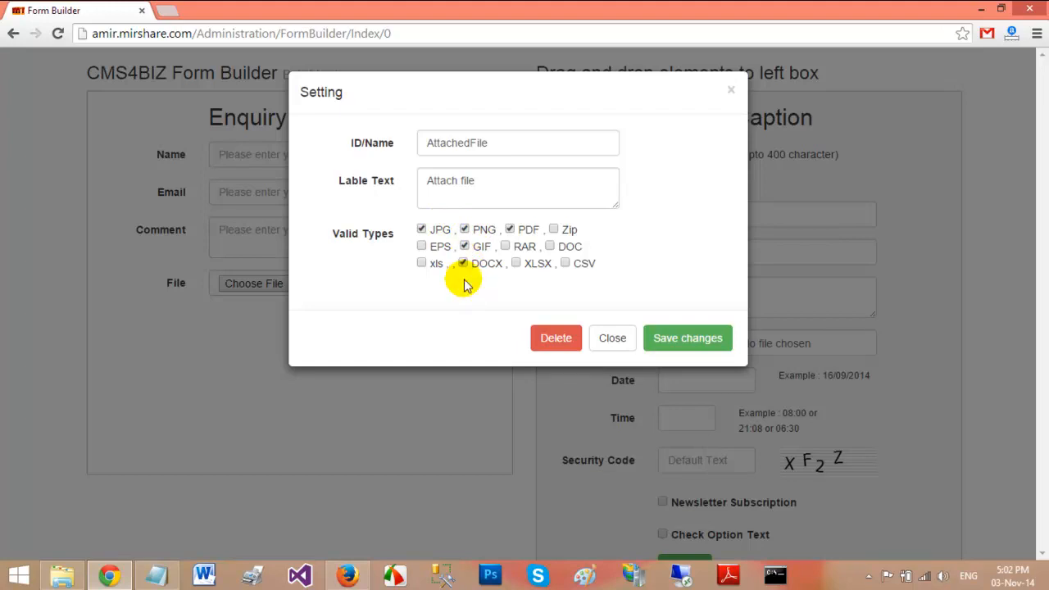
pyautogui.click(549, 246)
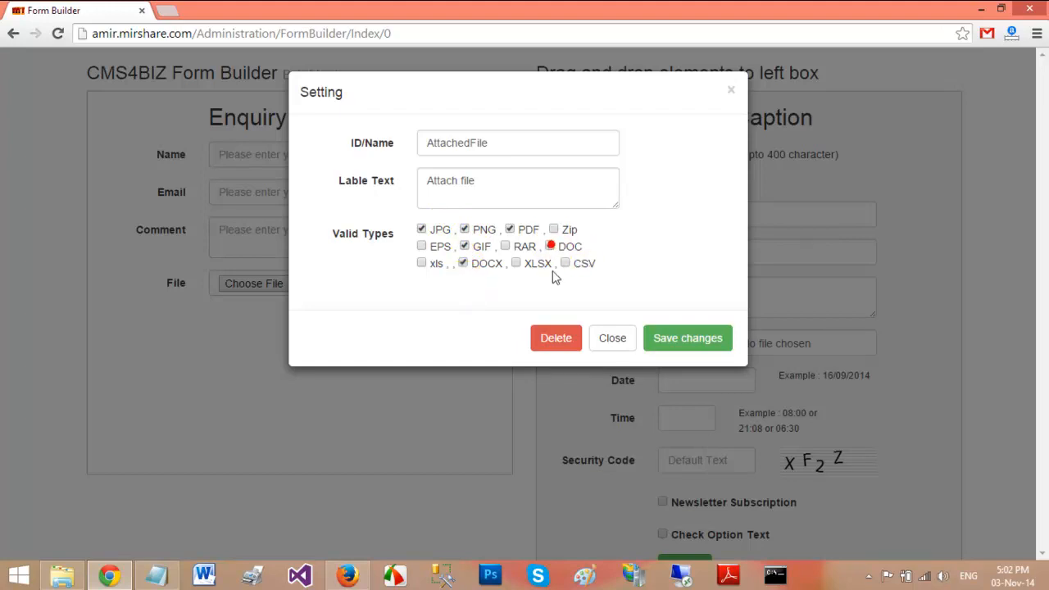
pyautogui.click(704, 341)
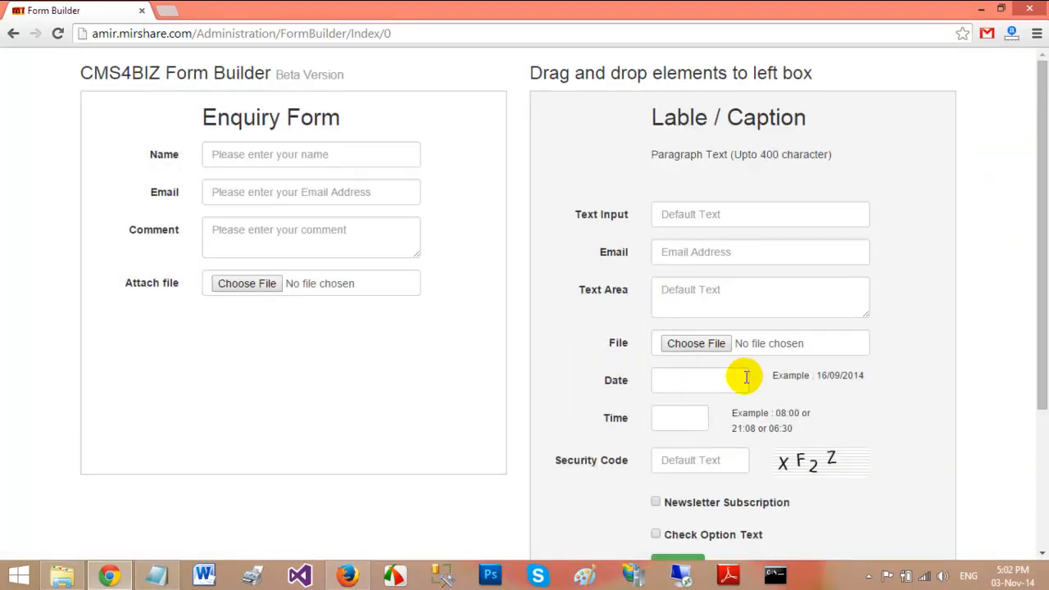
# Add a Date field below Attach file, leaving its settings unchanged
pyautogui.moveTo(629, 385); pyautogui.dragTo(170, 352)
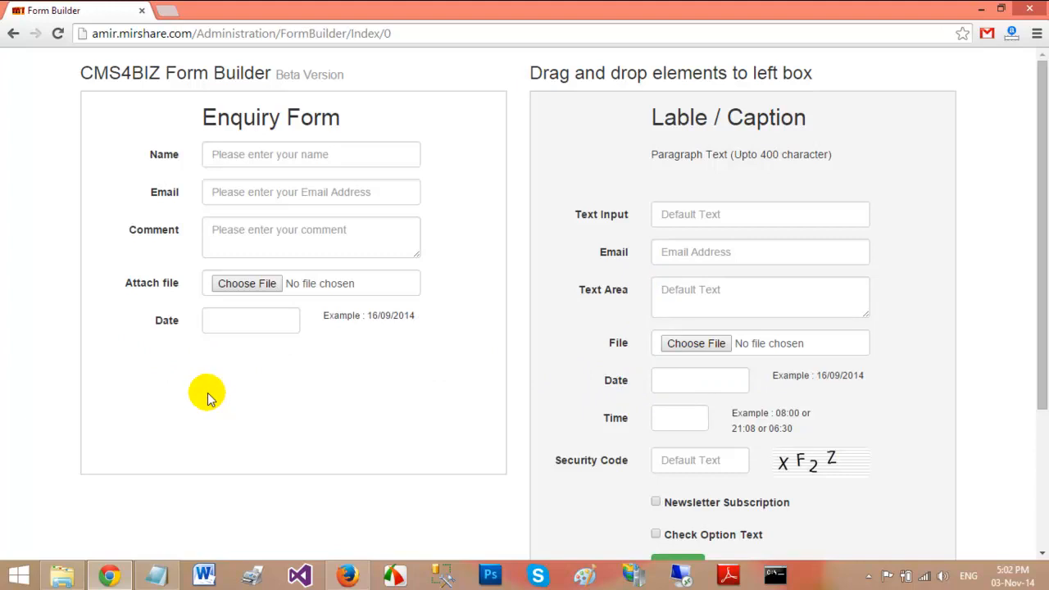
pyautogui.moveTo(303, 325)
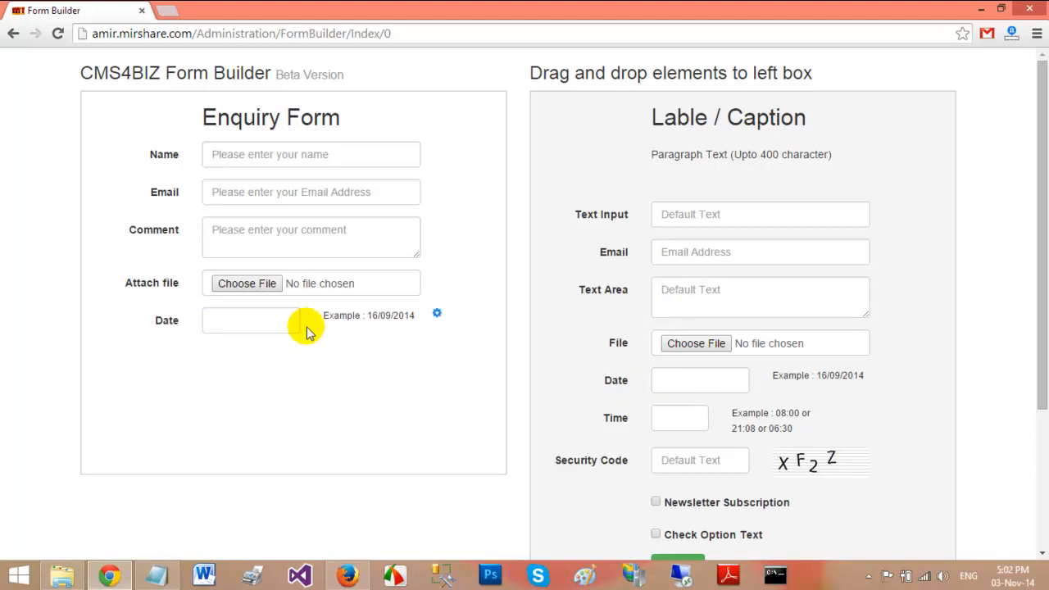
pyautogui.click(437, 316)
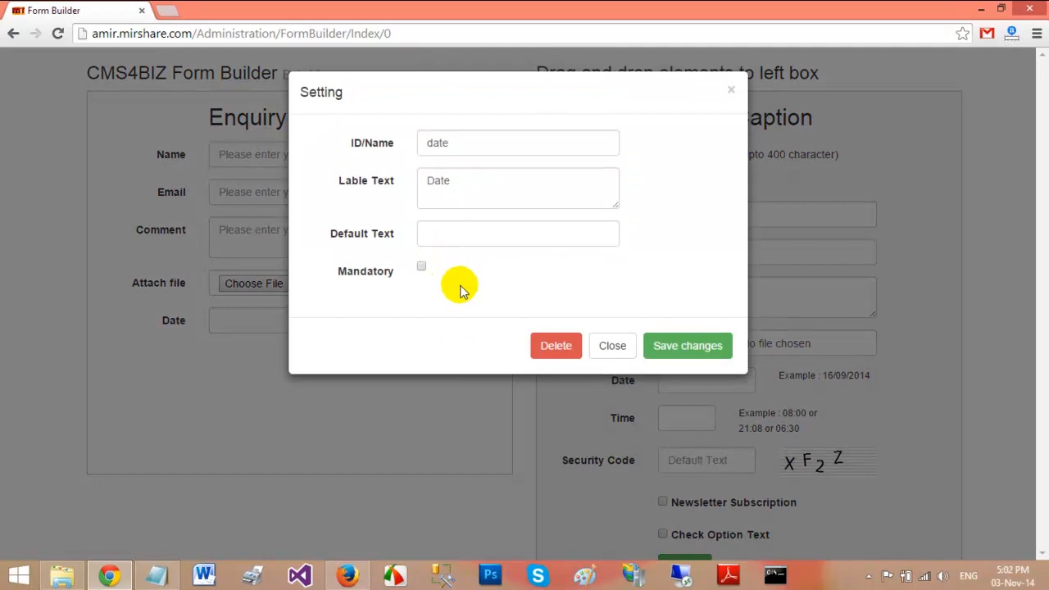
pyautogui.click(731, 89)
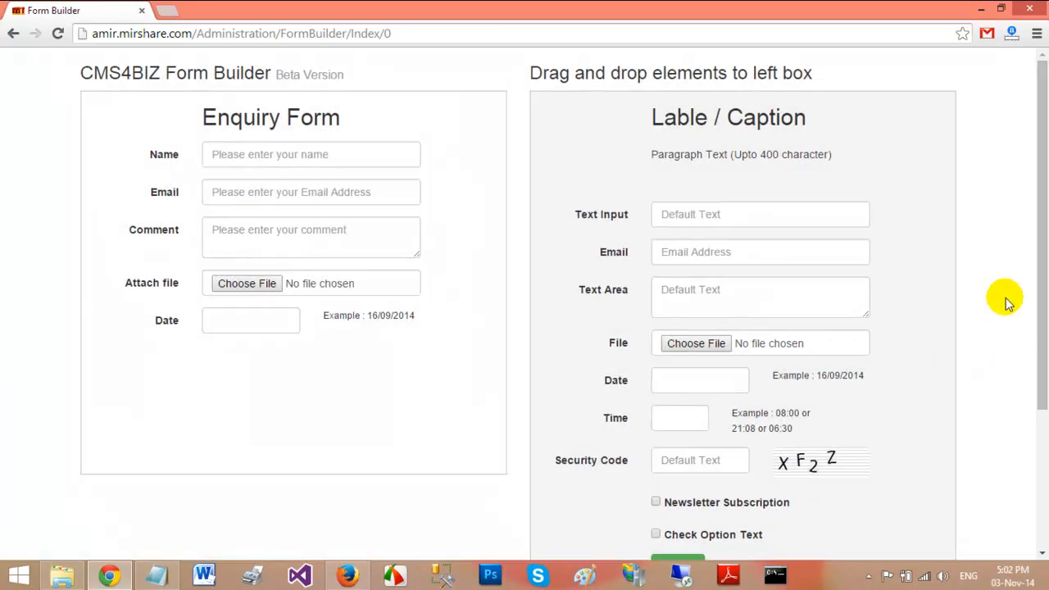
# Add Time, Security Code, Newsletter Subscription and a further checkbox field below Date
pyautogui.moveTo(1032, 274); pyautogui.dragTo(1030, 379)
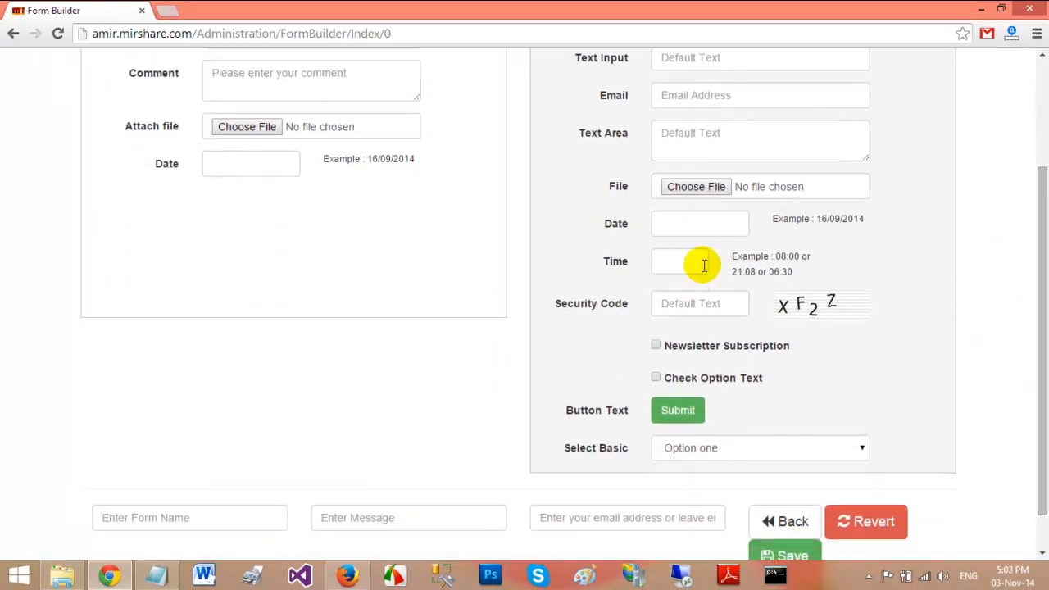
pyautogui.moveTo(618, 260); pyautogui.dragTo(211, 257)
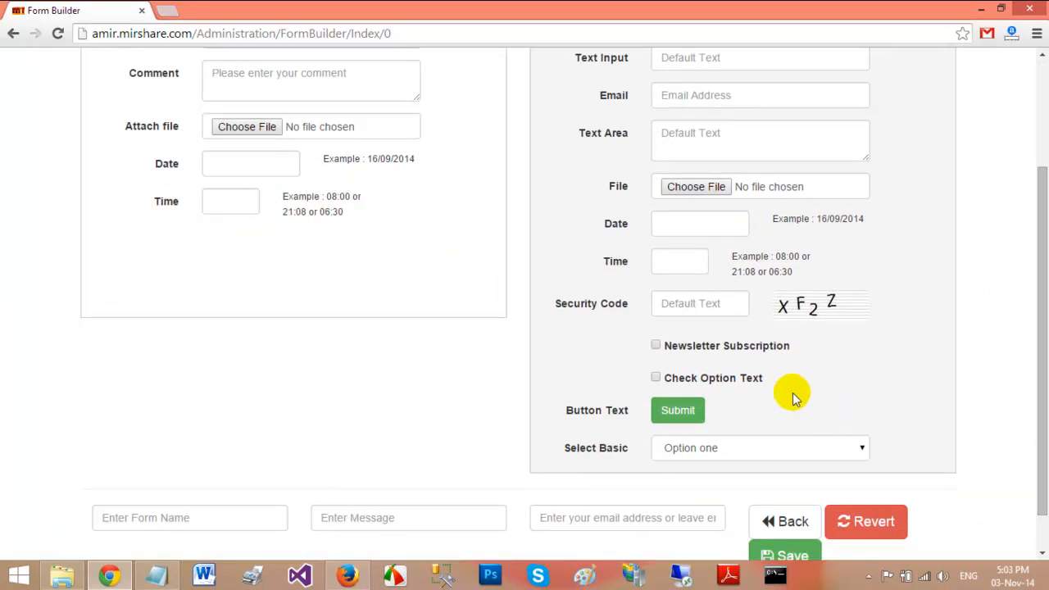
pyautogui.moveTo(622, 304); pyautogui.dragTo(195, 302)
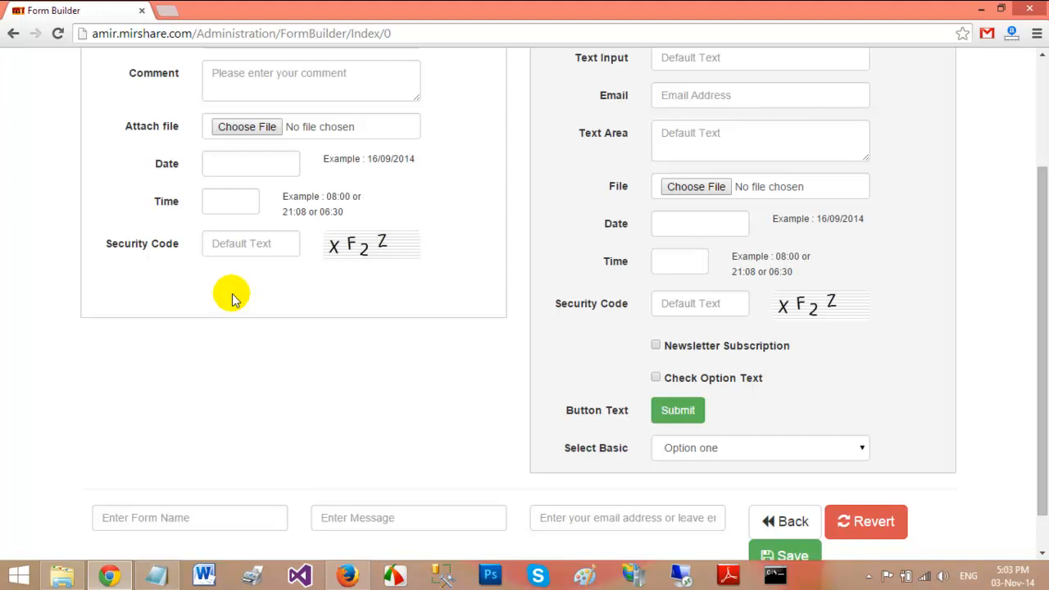
pyautogui.moveTo(740, 350); pyautogui.dragTo(275, 293)
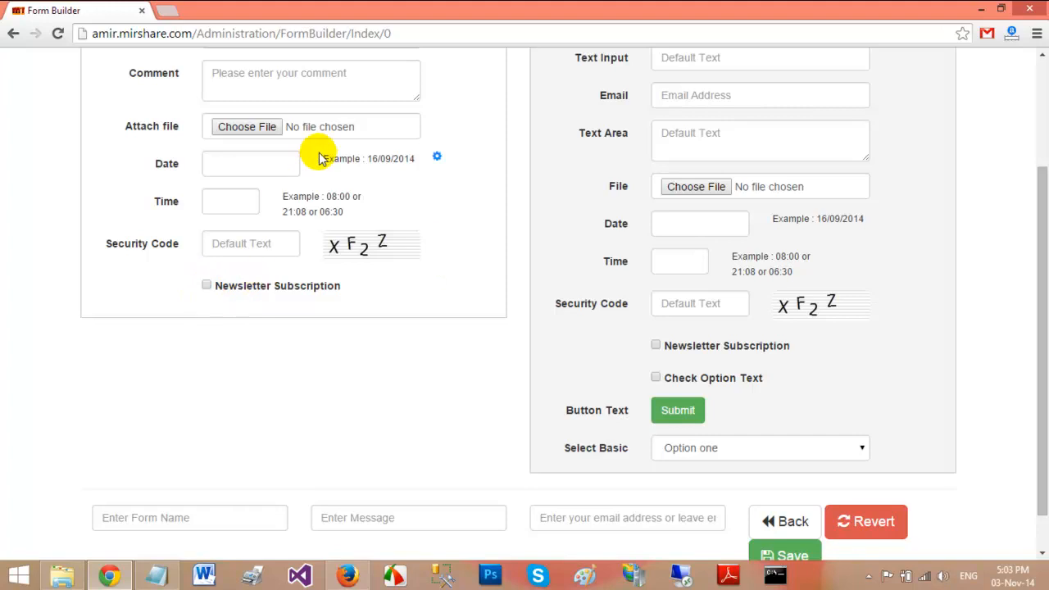
pyautogui.moveTo(1044, 237); pyautogui.dragTo(1044, 173)
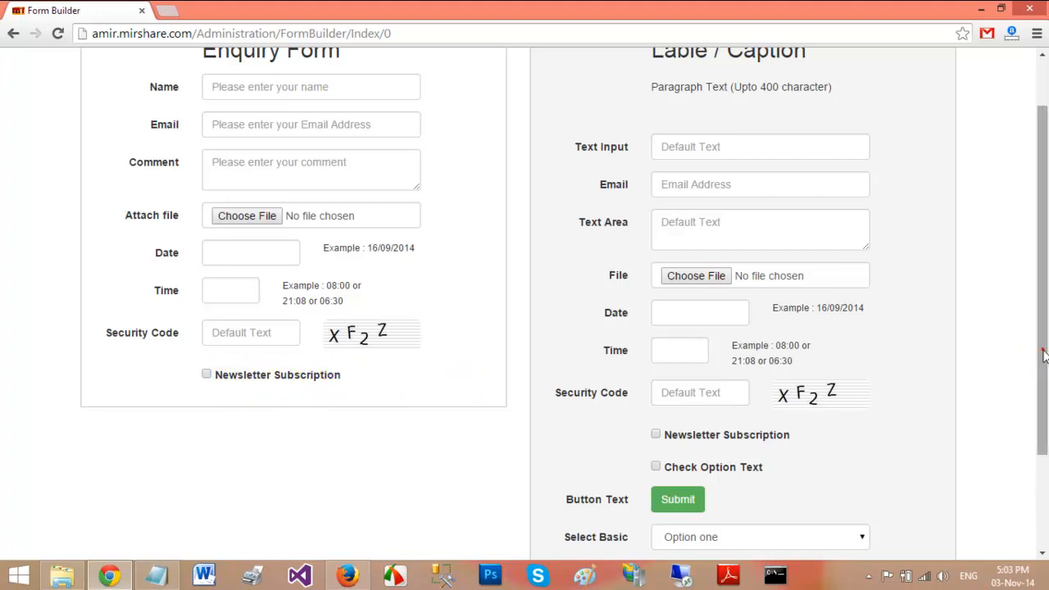
pyautogui.moveTo(1037, 346); pyautogui.dragTo(1036, 420)
pyautogui.moveTo(735, 383); pyautogui.dragTo(287, 319)
# Set the new checkbox's ID/Name to Agreement and label to 'I accept your agreement', then save
pyautogui.moveTo(347, 309)
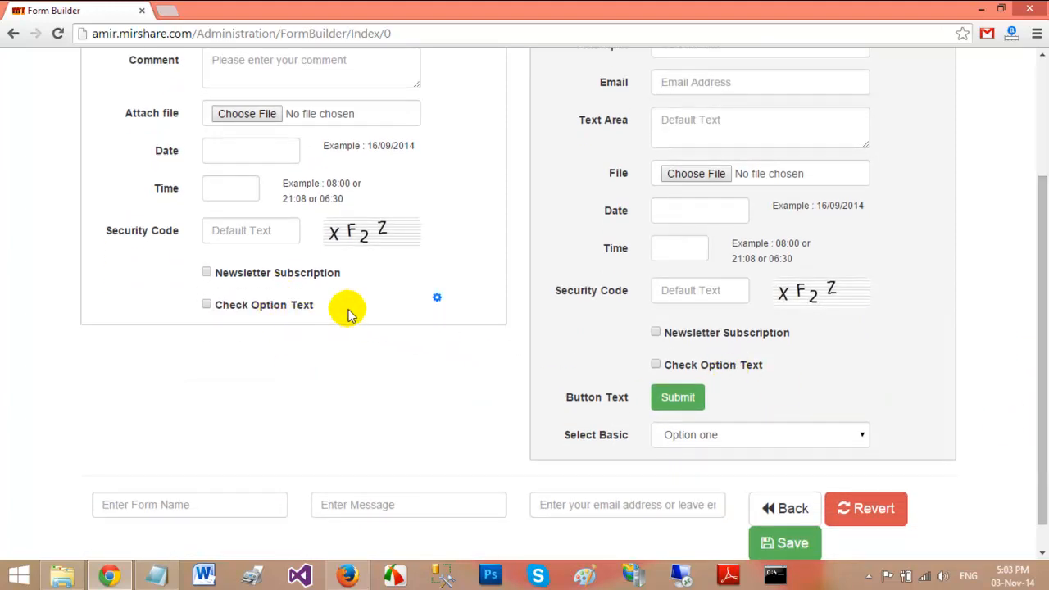
pyautogui.click(437, 297)
pyautogui.doubleClick(528, 145)
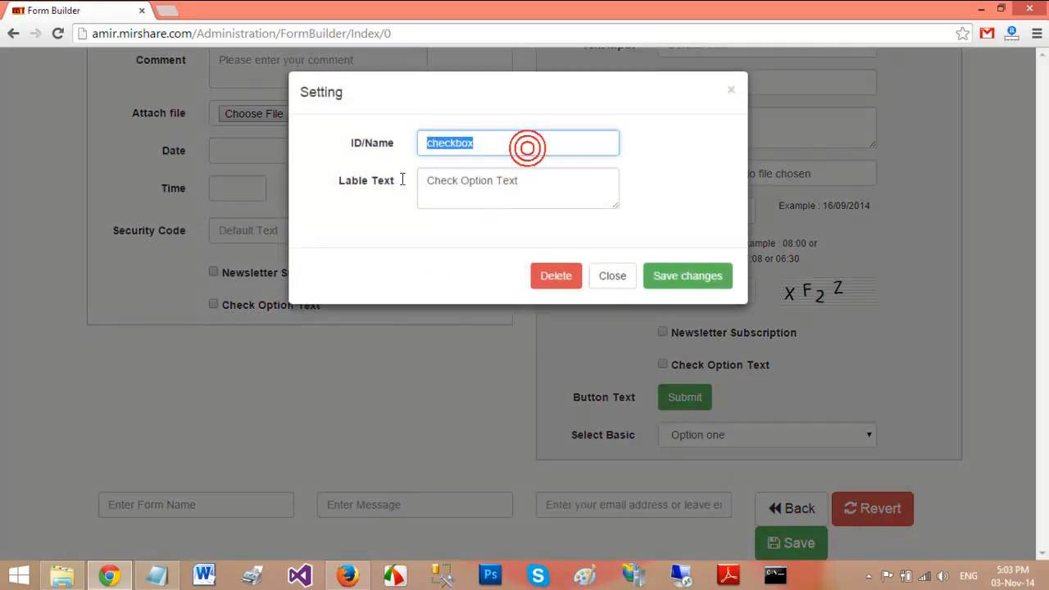
pyautogui.write('Agreement')
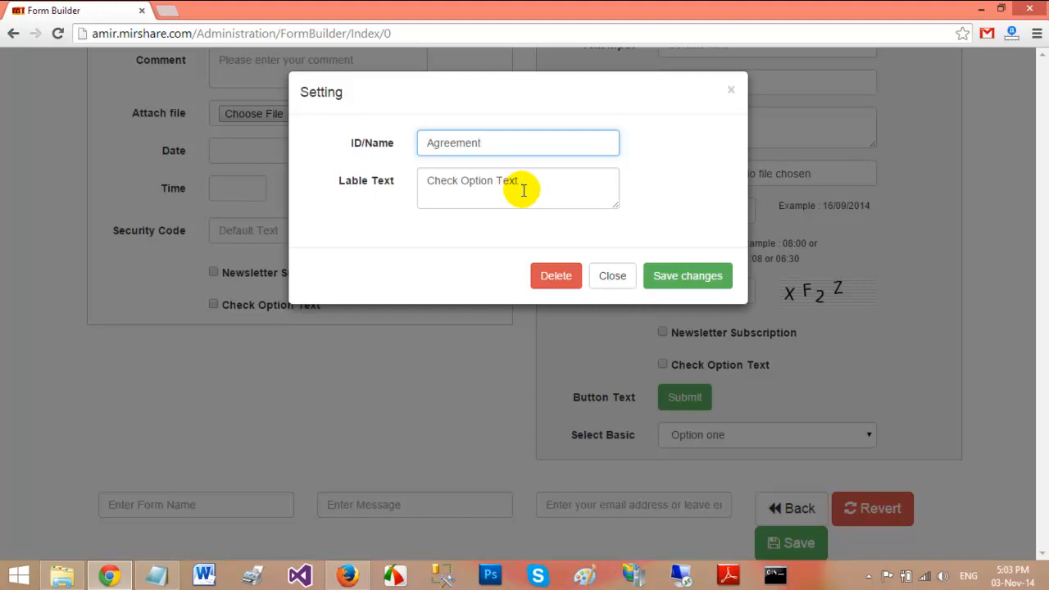
pyautogui.tripleClick(562, 178)
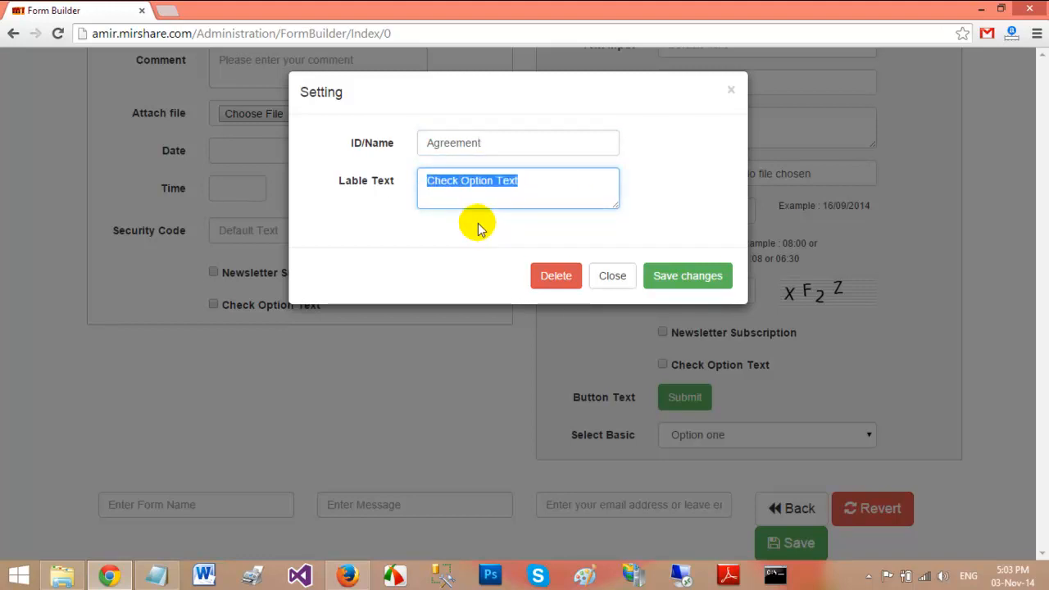
pyautogui.write('I accept your agreement')
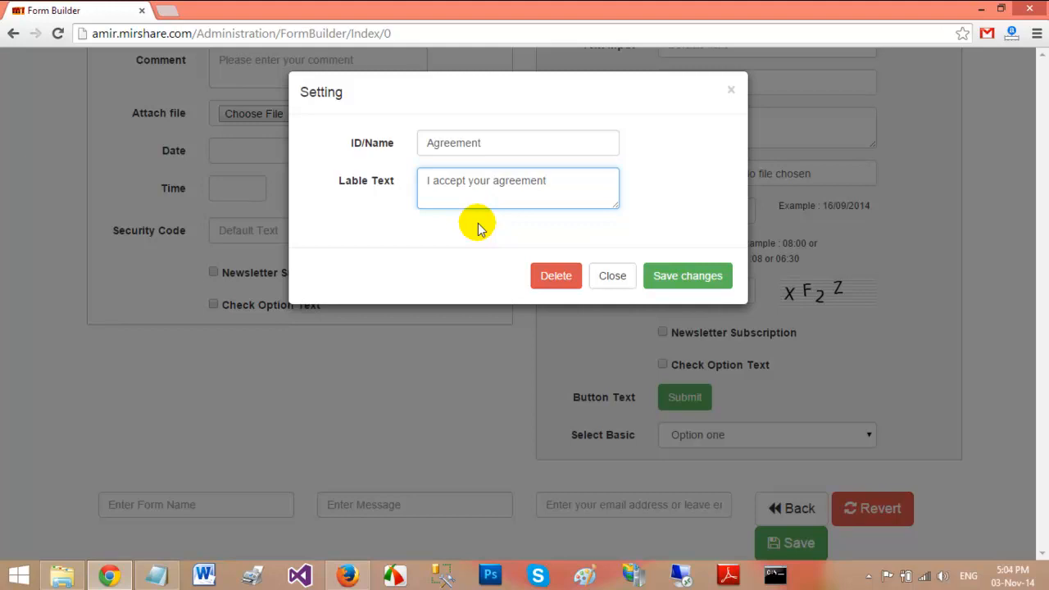
pyautogui.click(677, 276)
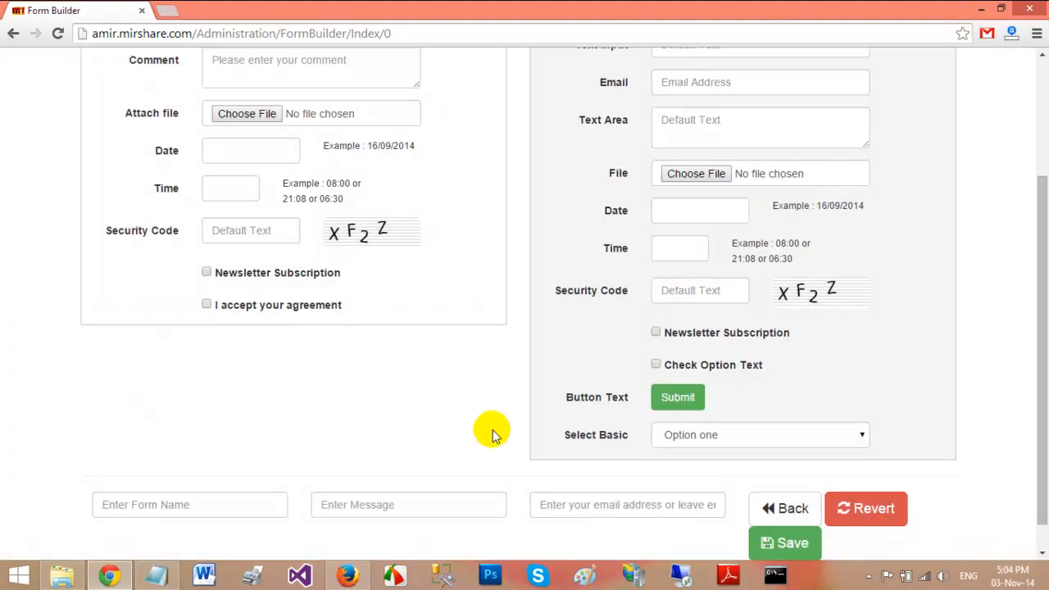
# Add a dropdown with ID Country, label 'Select your country', and options Australia, USA, UK
pyautogui.moveTo(716, 438); pyautogui.dragTo(447, 359)
pyautogui.moveTo(281, 339)
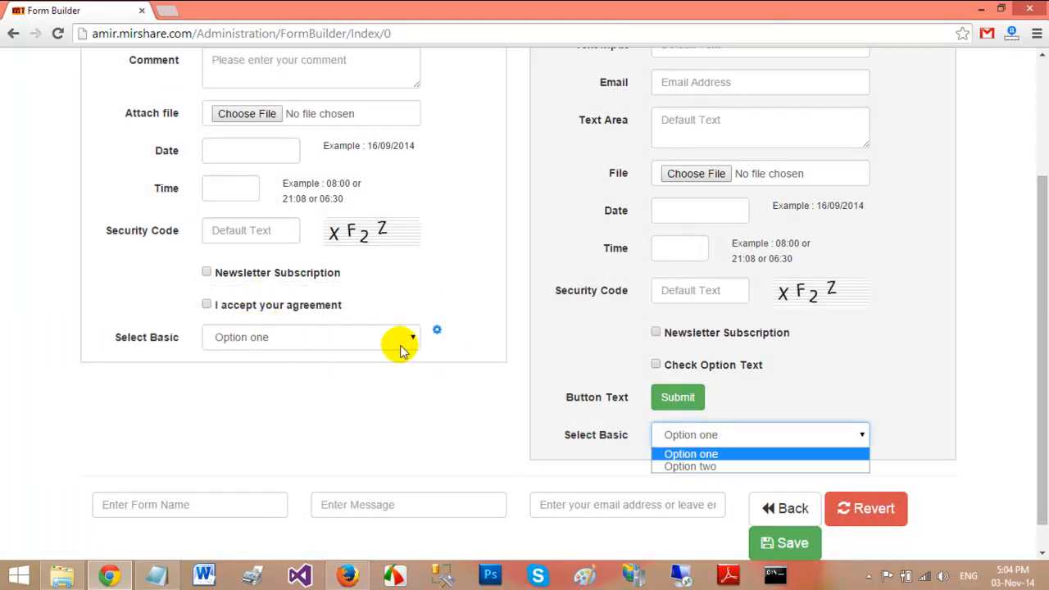
pyautogui.click(437, 334)
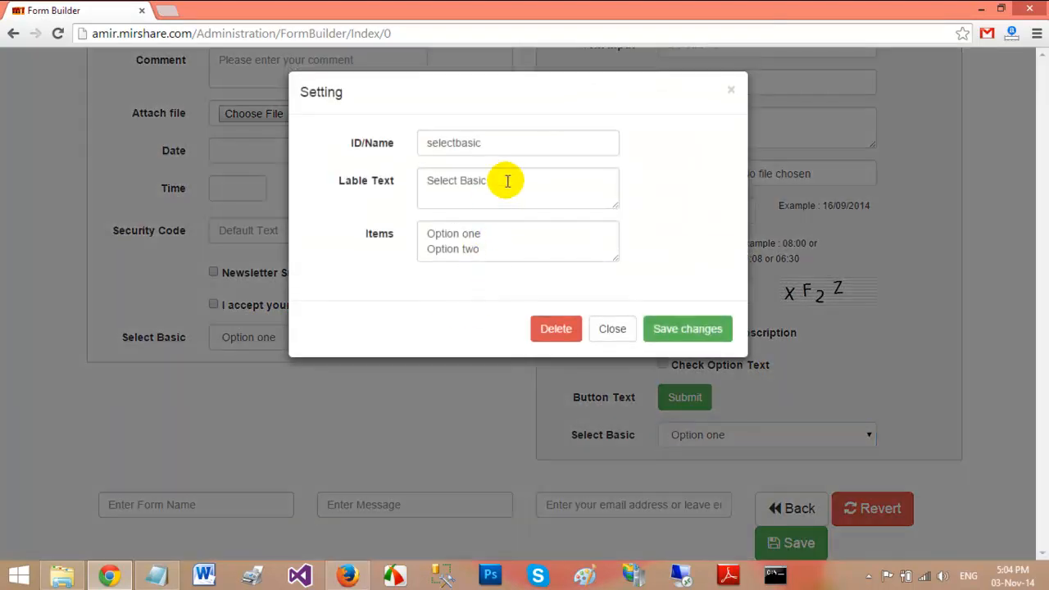
pyautogui.doubleClick(517, 143)
pyautogui.write('Country')
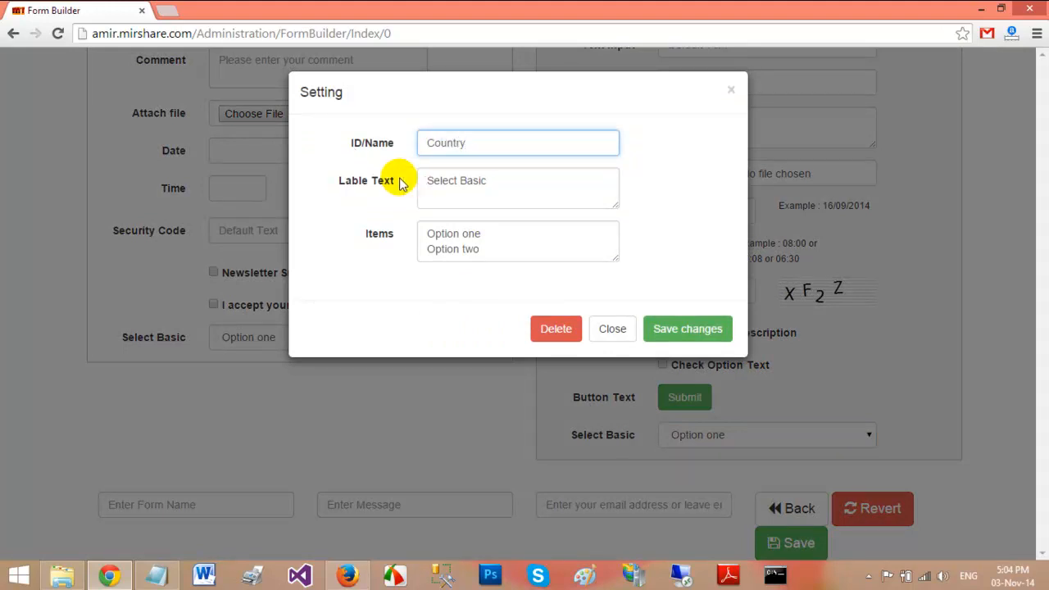
pyautogui.doubleClick(473, 183)
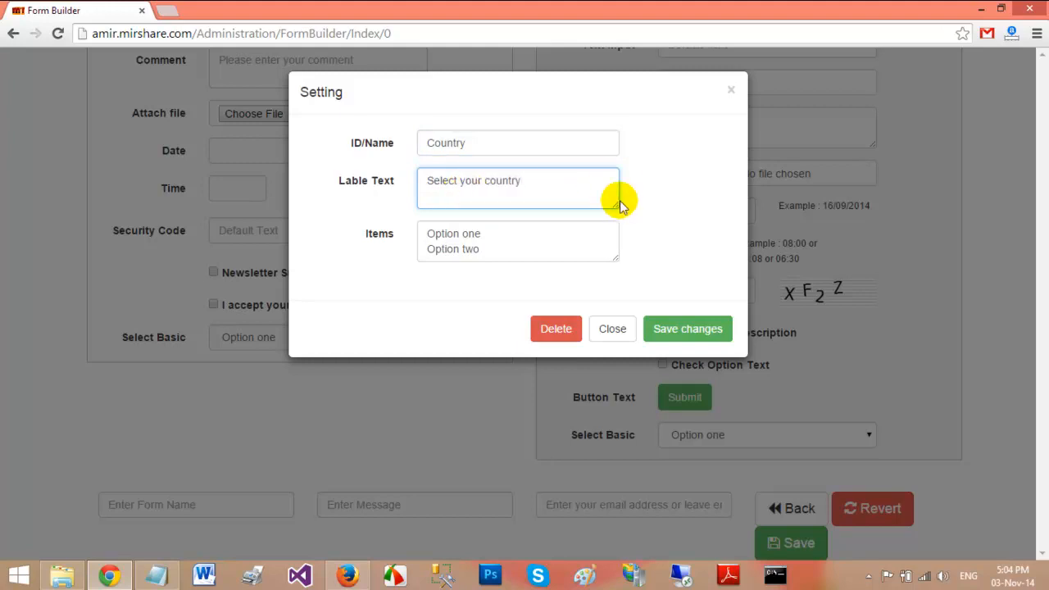
pyautogui.moveTo(483, 249); pyautogui.dragTo(410, 222)
pyautogui.write('A')
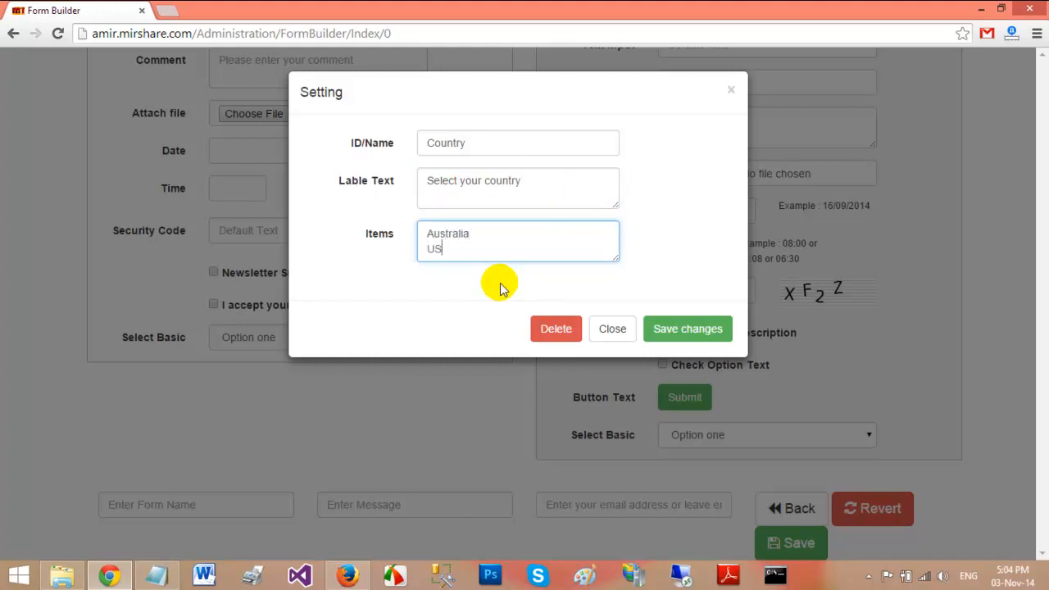
pyautogui.write('ustralia USA')
pyautogui.press('Return')
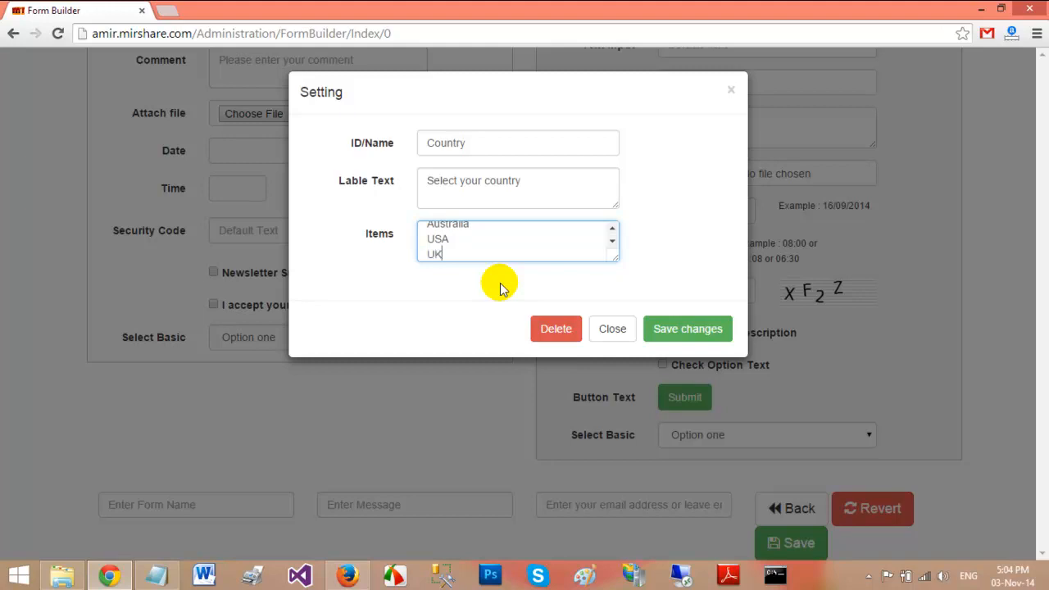
pyautogui.click(696, 328)
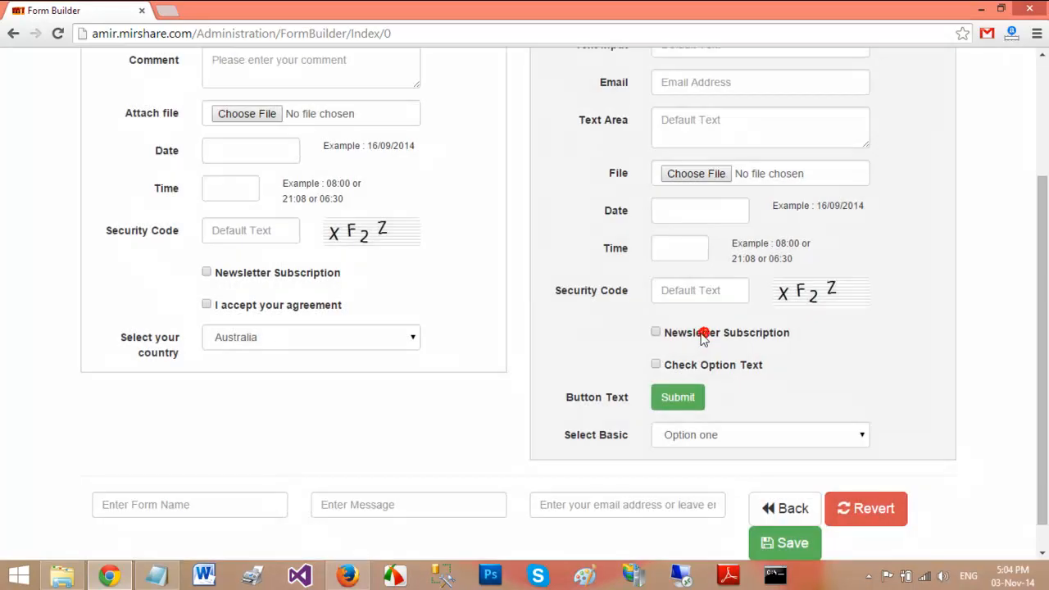
# Place a Submit button at the form's end and clear its 'Button Text' caption
pyautogui.moveTo(689, 396); pyautogui.dragTo(300, 368)
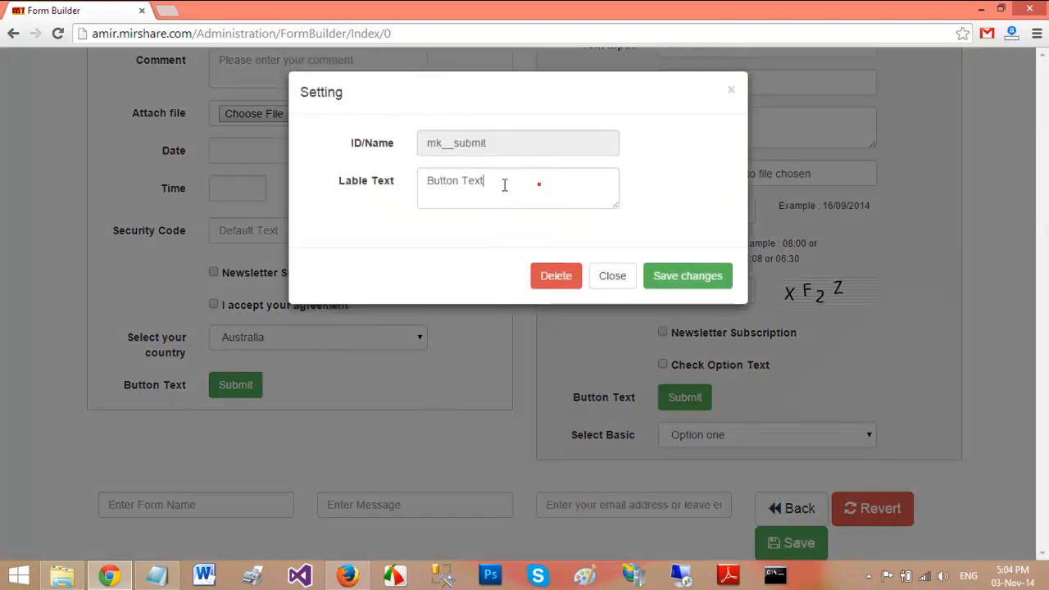
pyautogui.moveTo(574, 188); pyautogui.dragTo(429, 187)
pyautogui.press('BackSpace')
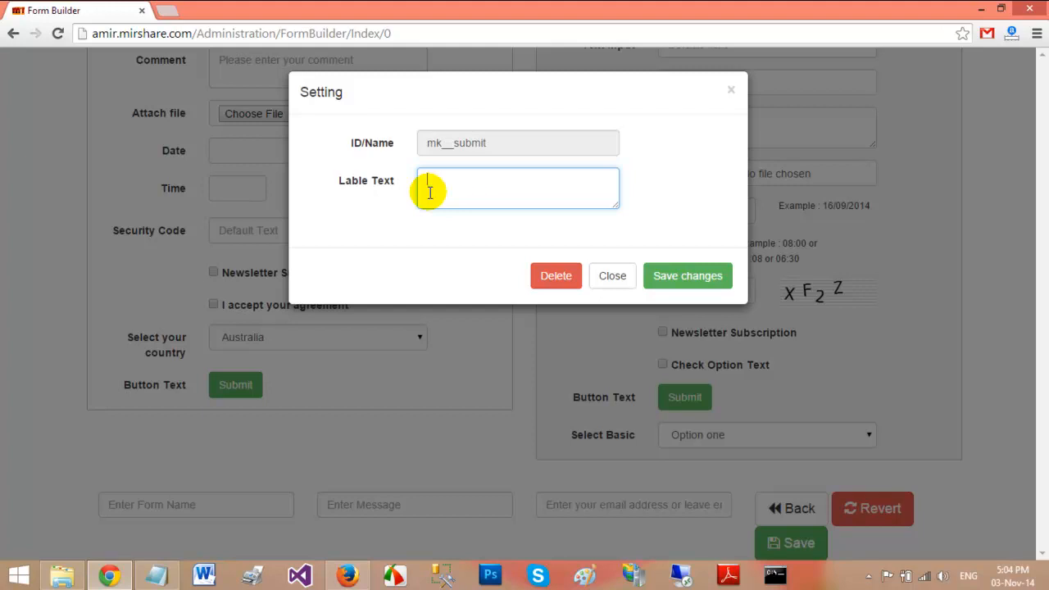
pyautogui.click(672, 277)
pyautogui.moveTo(1037, 419); pyautogui.dragTo(1039, 317)
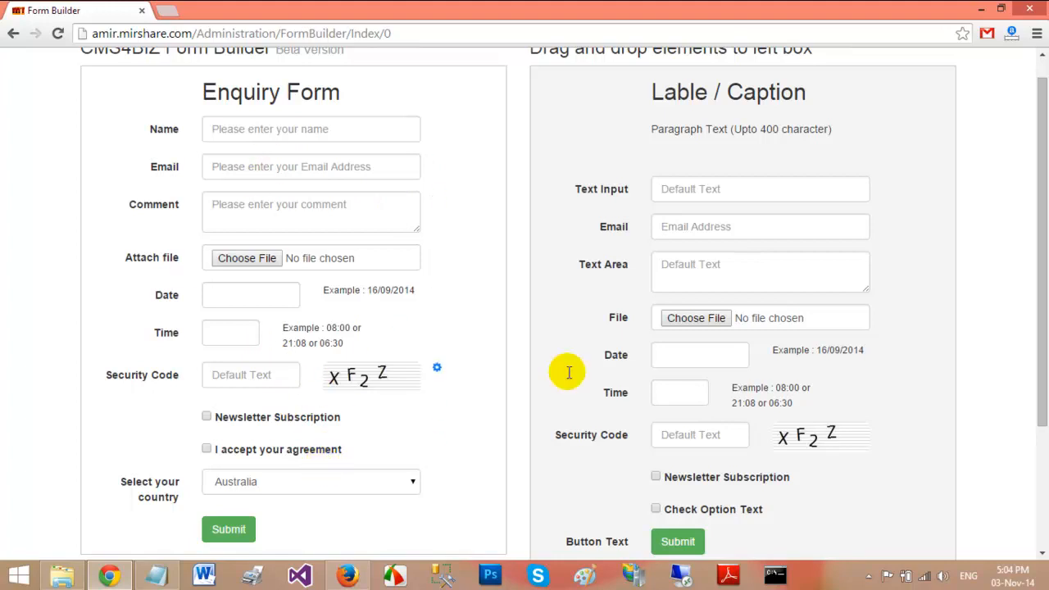
pyautogui.moveTo(1039, 227); pyautogui.dragTo(1018, 356)
# Enter 'Enquiry Form' as the form name and 'Thank you for submitting the form.' as the message
pyautogui.click(191, 474)
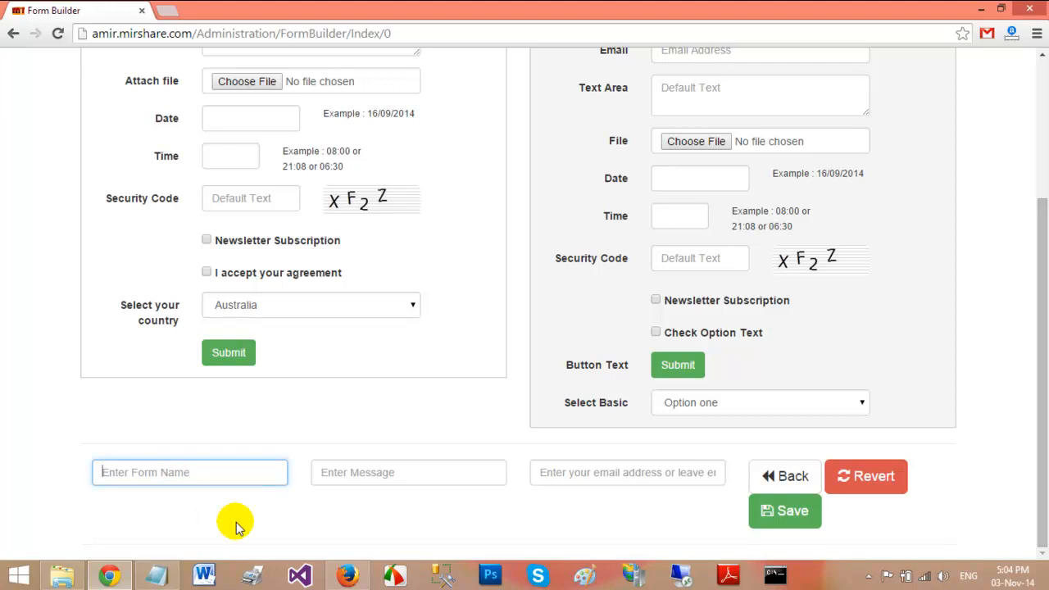
pyautogui.write('Enquiry Form')
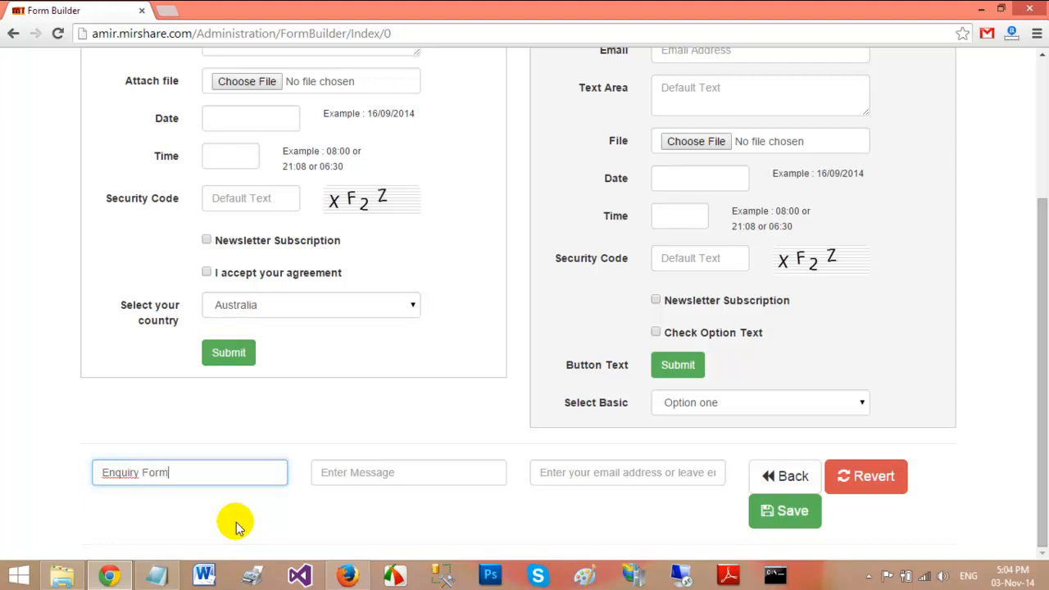
pyautogui.click(408, 472)
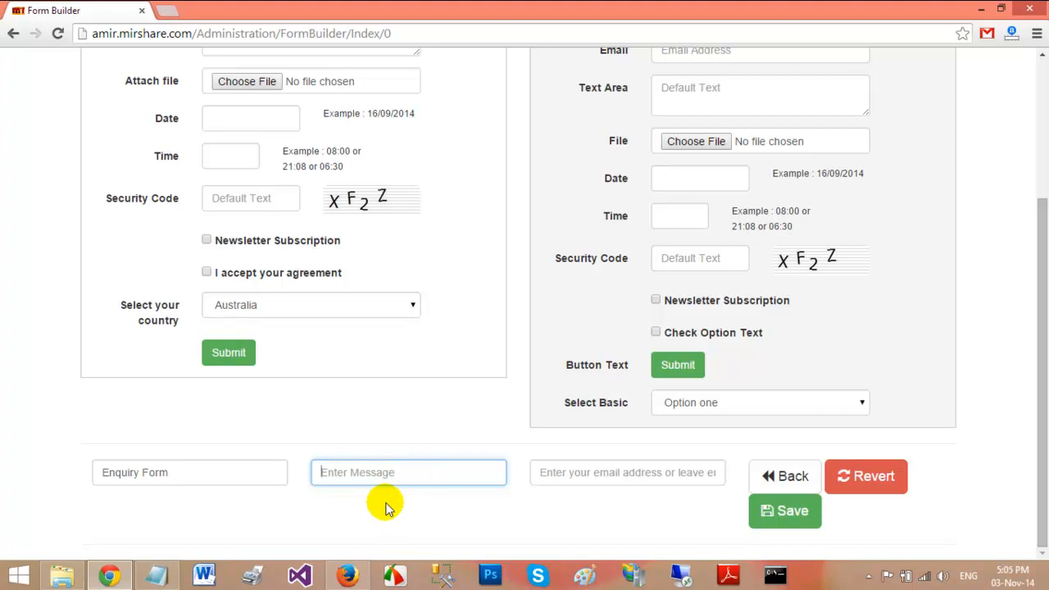
pyautogui.moveTo(1037, 331); pyautogui.dragTo(1034, 227)
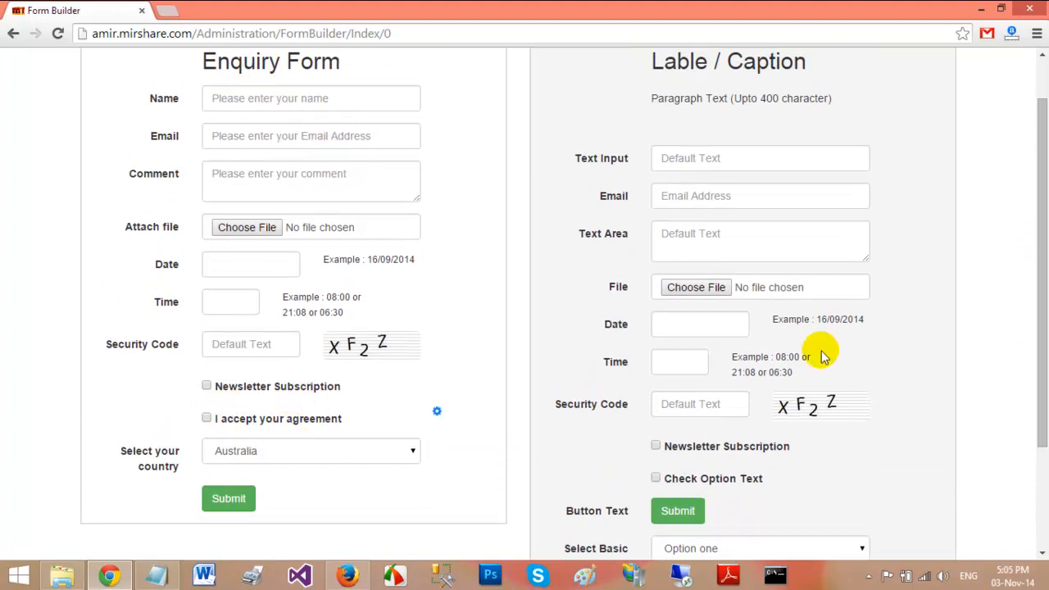
pyautogui.moveTo(1030, 265); pyautogui.dragTo(1034, 405)
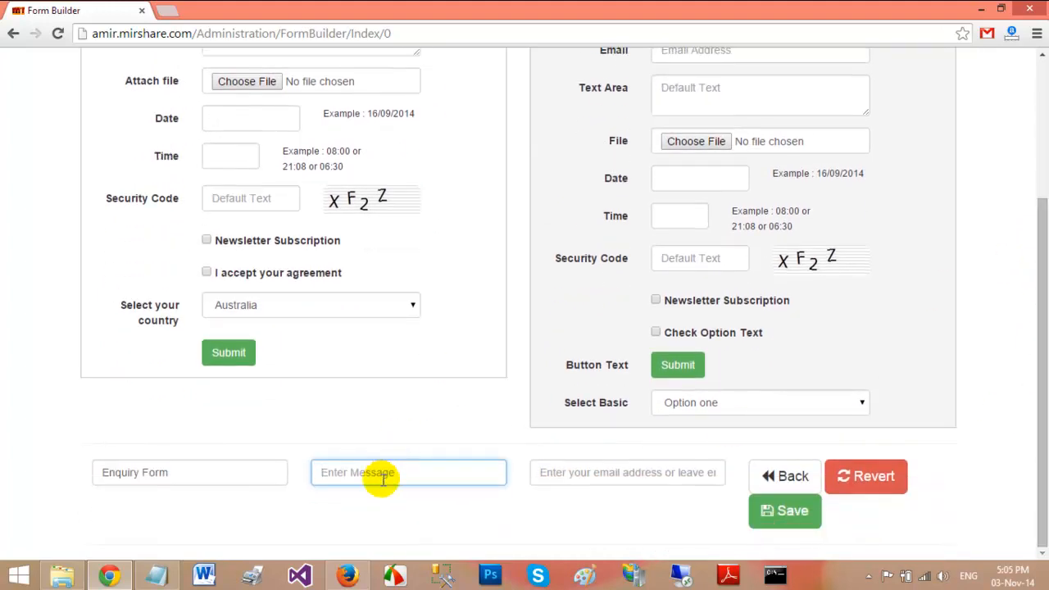
pyautogui.write('T')
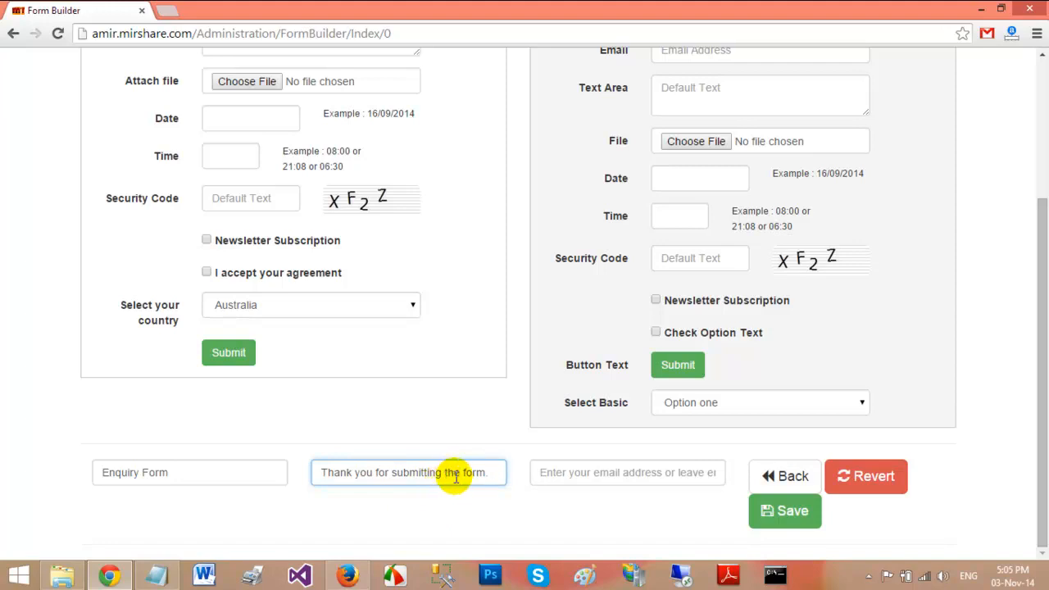
# Enter the notification e-mail address and save the Enquiry Form
pyautogui.click(596, 472)
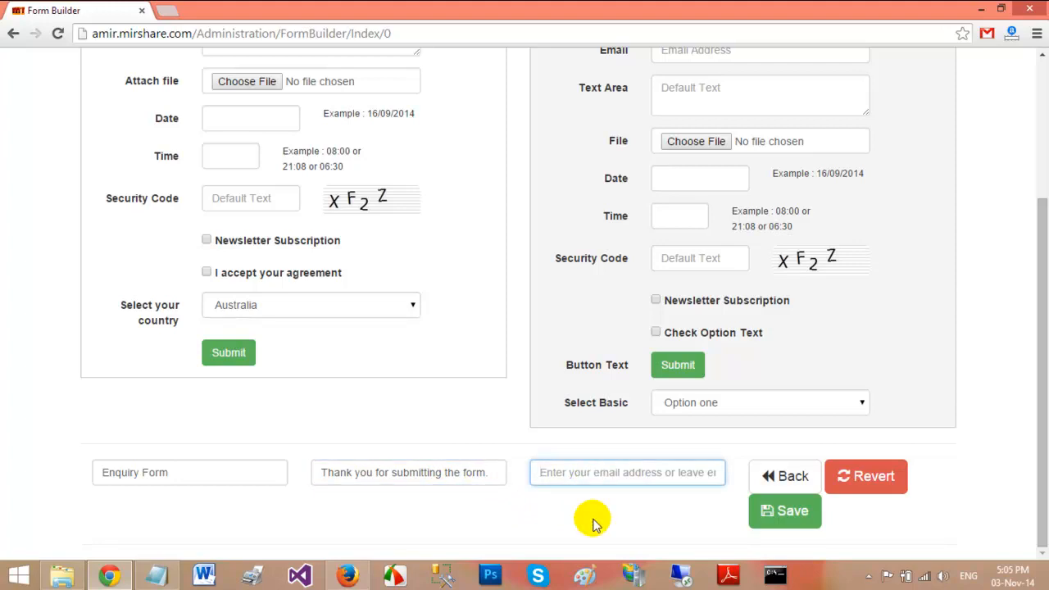
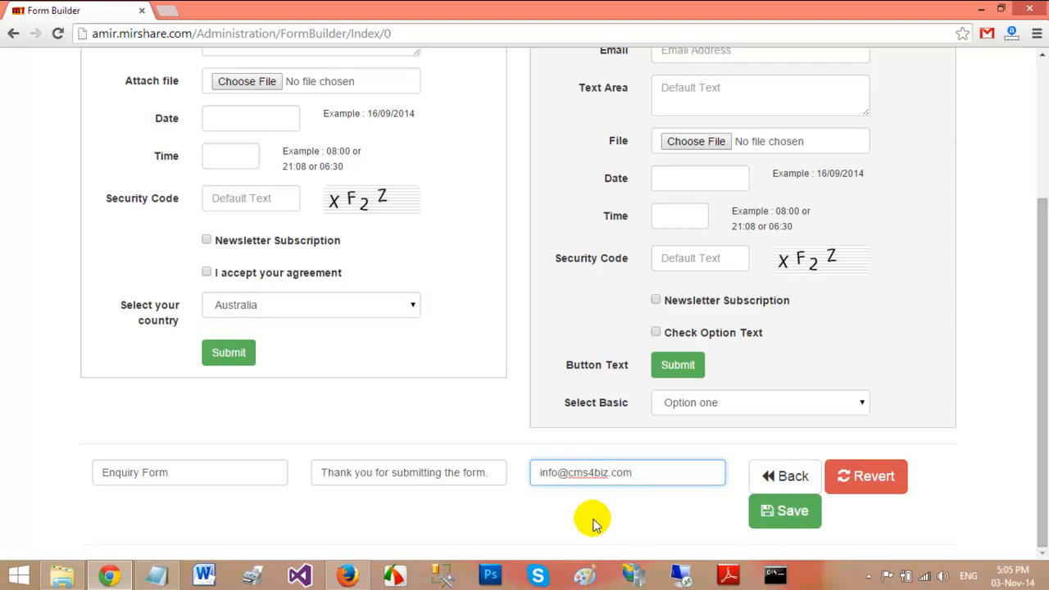
pyautogui.moveTo(1033, 320); pyautogui.dragTo(1042, 254)
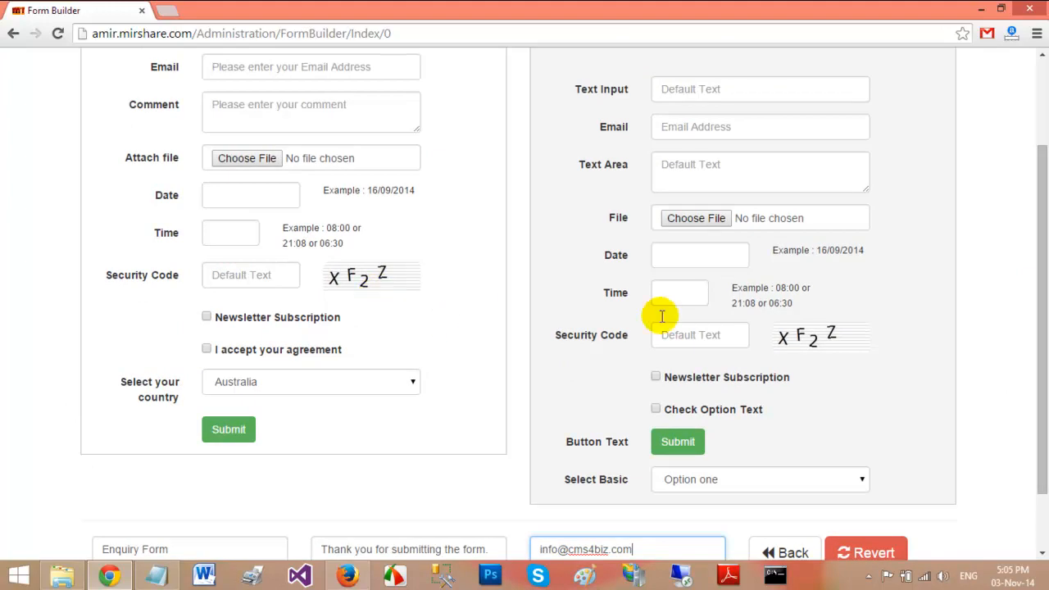
pyautogui.scroll(-2, 1039, 217)
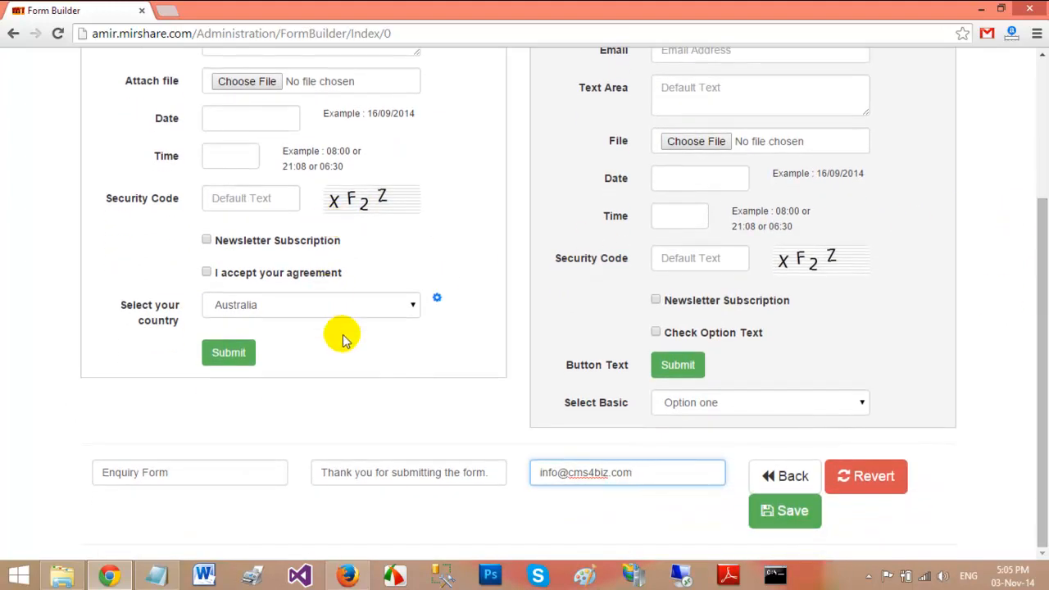
pyautogui.moveTo(648, 479); pyautogui.dragTo(519, 510)
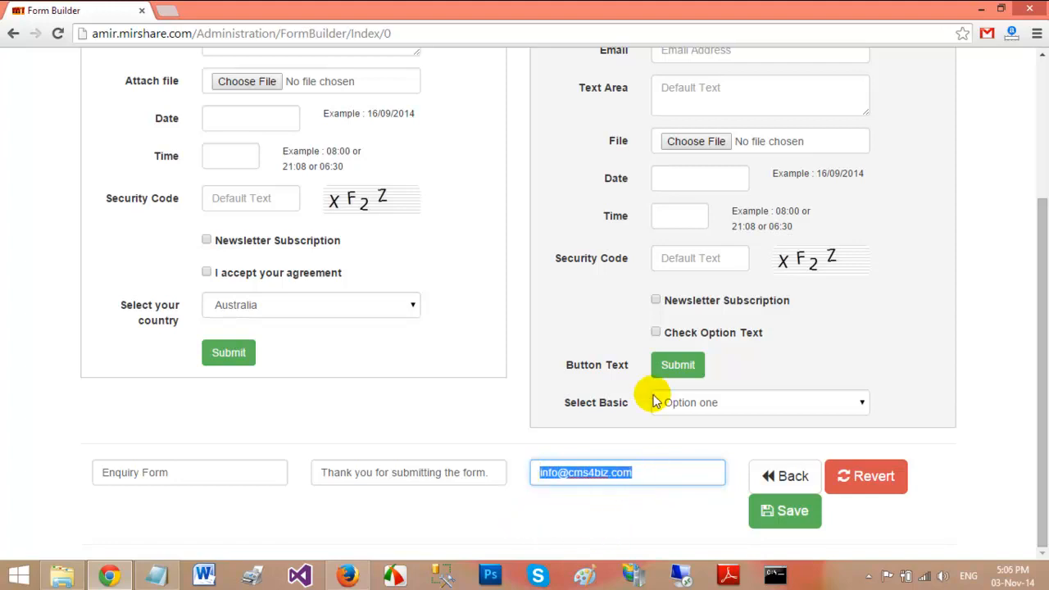
pyautogui.click(785, 513)
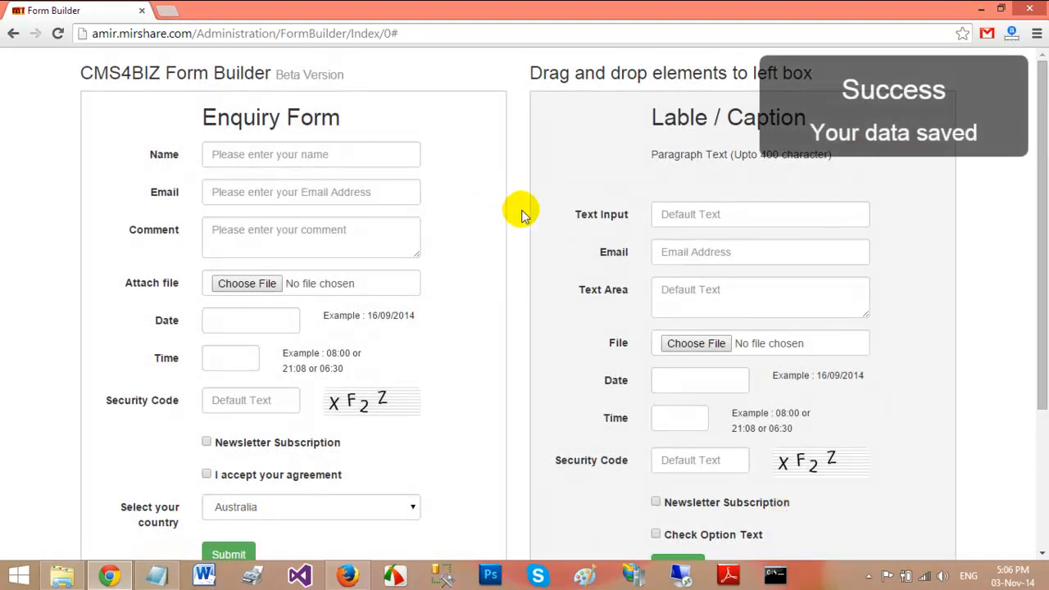
pyautogui.scroll(-3, 495, 321)
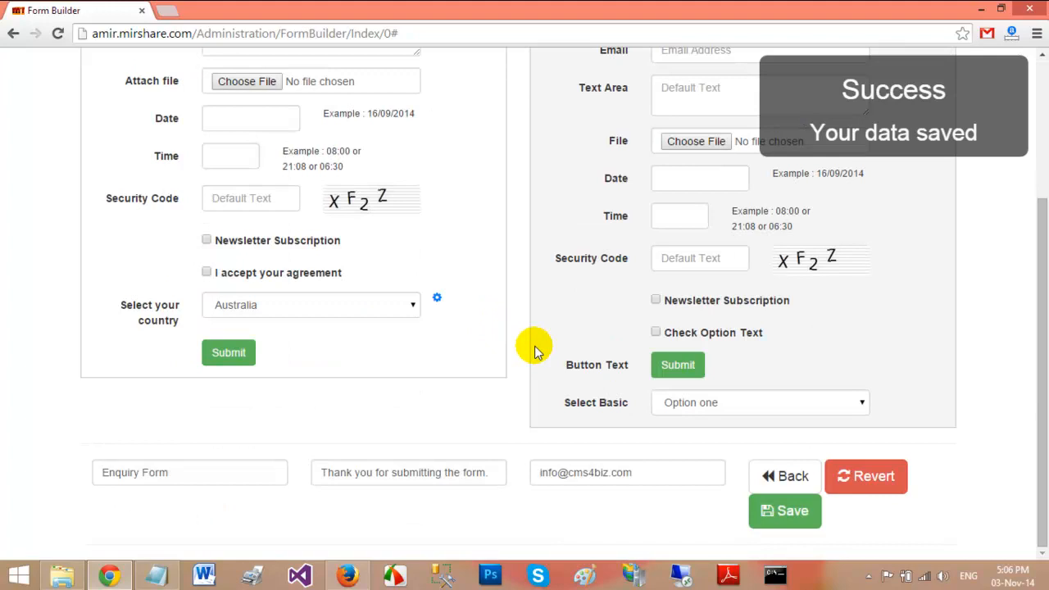
# Go back to the form list, confirm Enquiry Form is listed, and open CMS > Menu
pyautogui.click(774, 474)
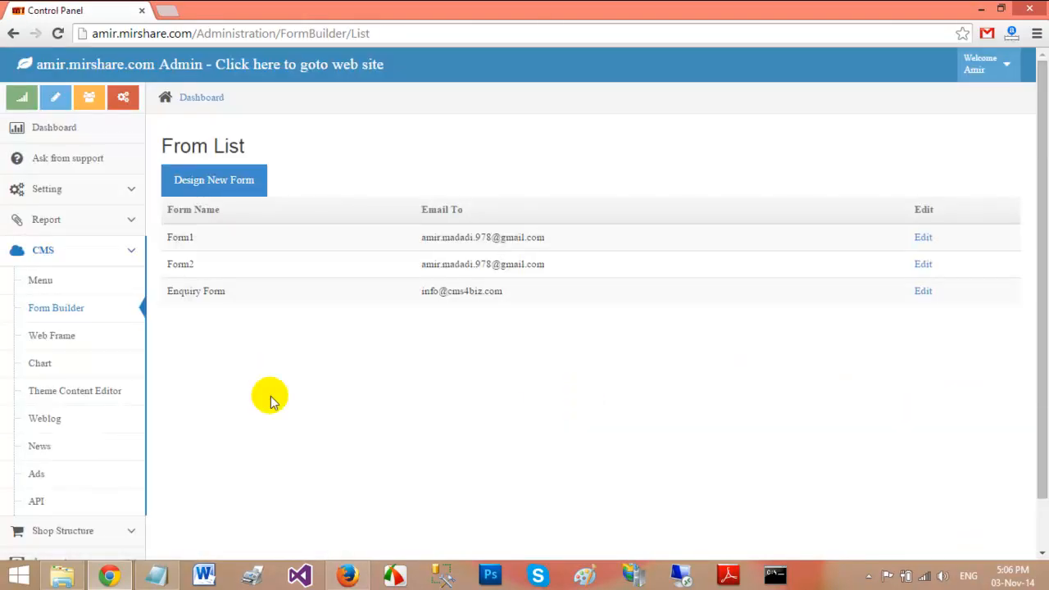
pyautogui.moveTo(241, 291); pyautogui.dragTo(167, 290)
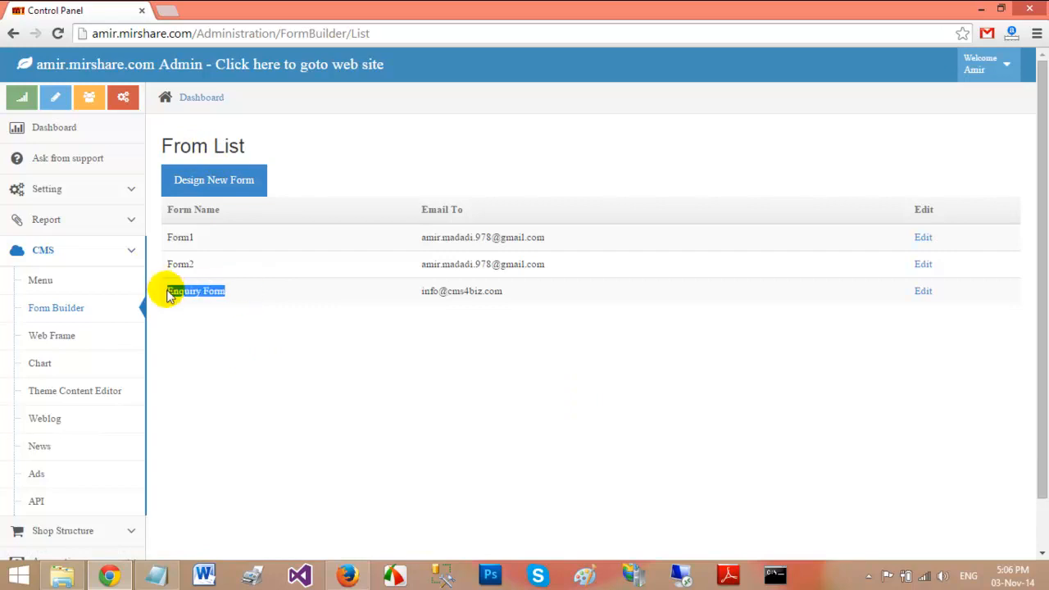
pyautogui.click(41, 283)
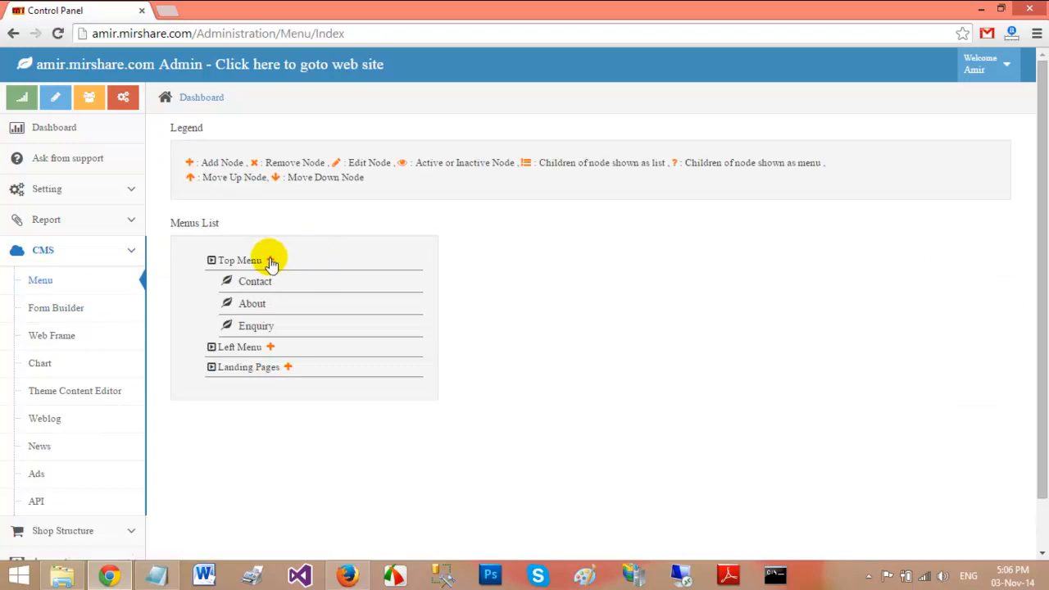
# Create a page named 'Enquiry' under Top Menu and begin new content for it
pyautogui.click(270, 260)
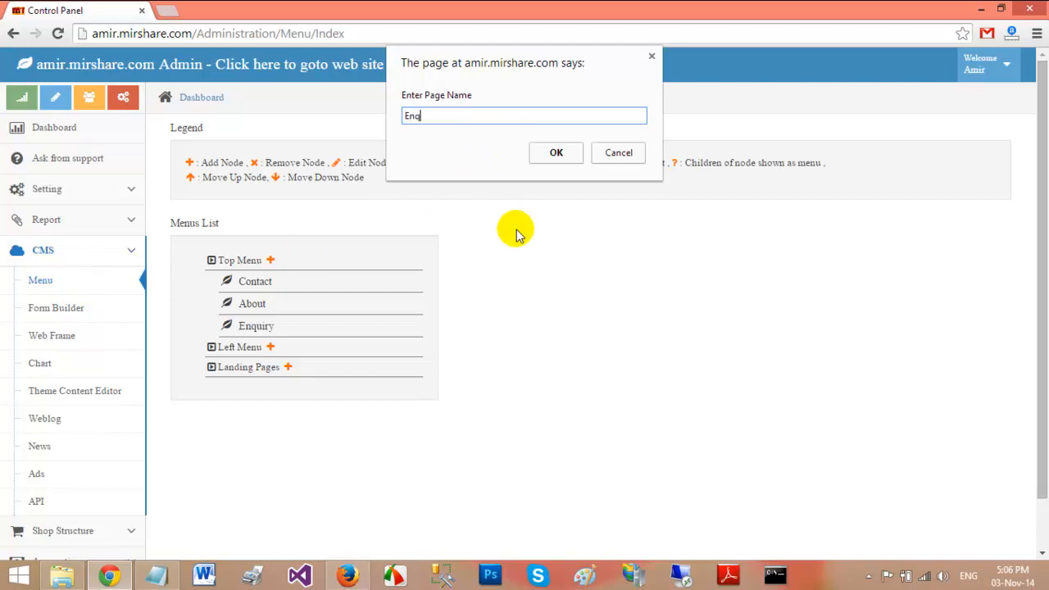
pyautogui.click(564, 156)
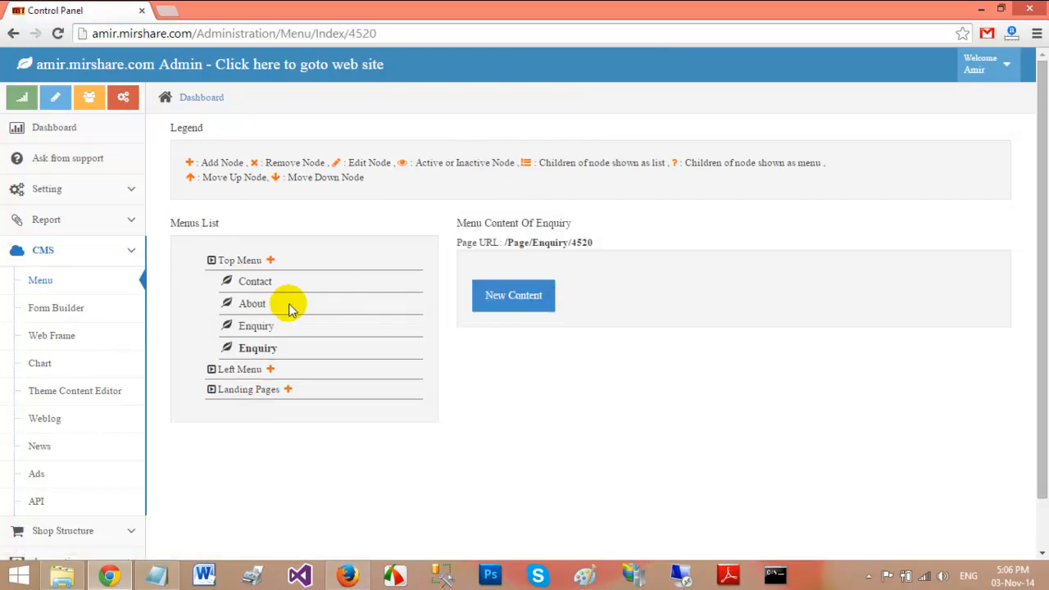
pyautogui.click(503, 302)
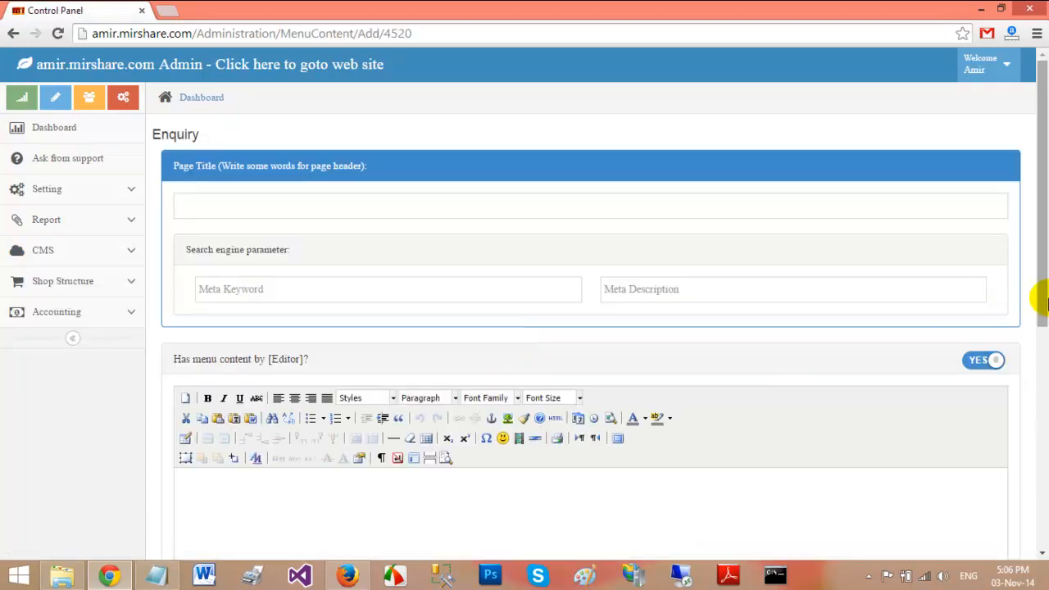
# Set the Enquiry page to link to the designed 'Enquiry Form' and save it as active
pyautogui.moveTo(1037, 274); pyautogui.dragTo(1031, 513)
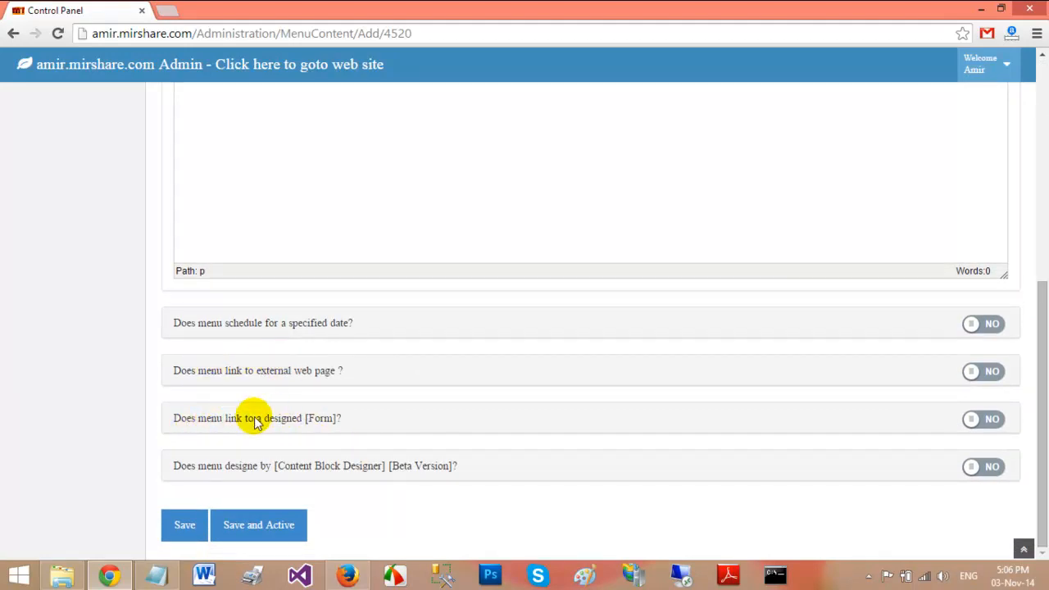
pyautogui.moveTo(191, 419); pyautogui.dragTo(266, 421)
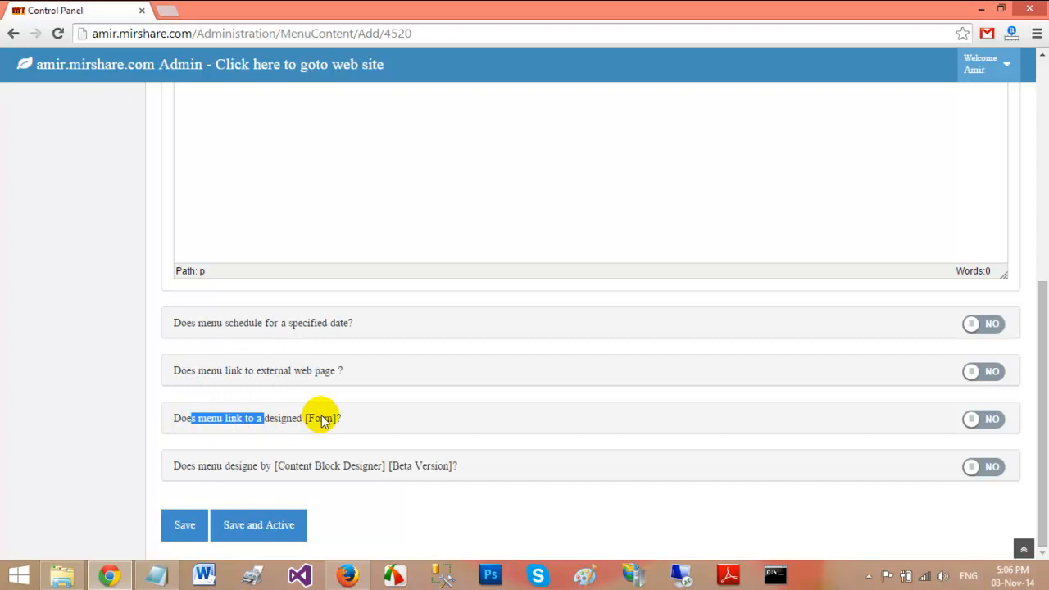
pyautogui.click(973, 420)
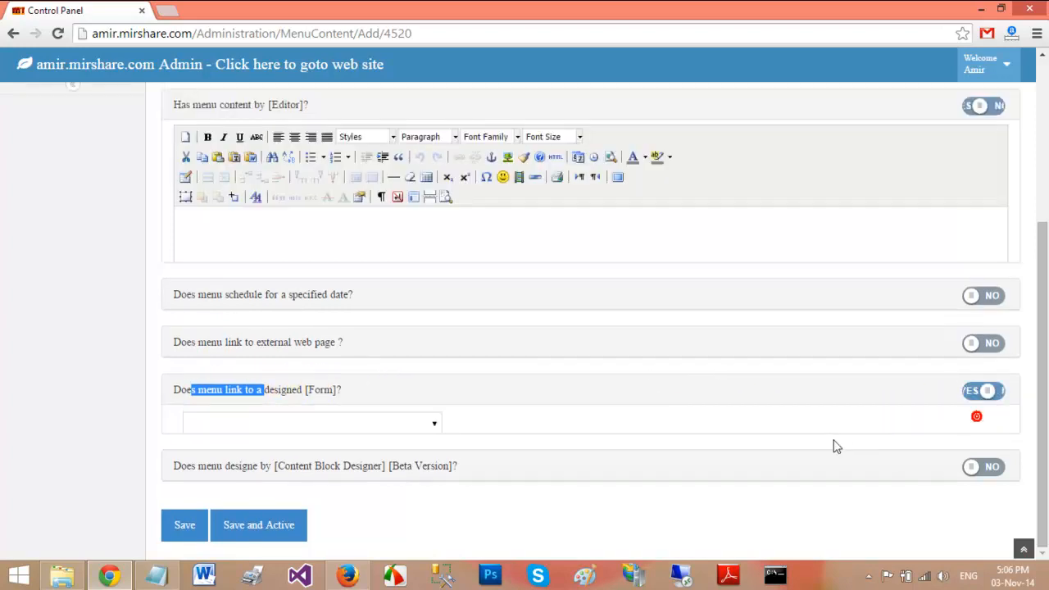
pyautogui.click(434, 408)
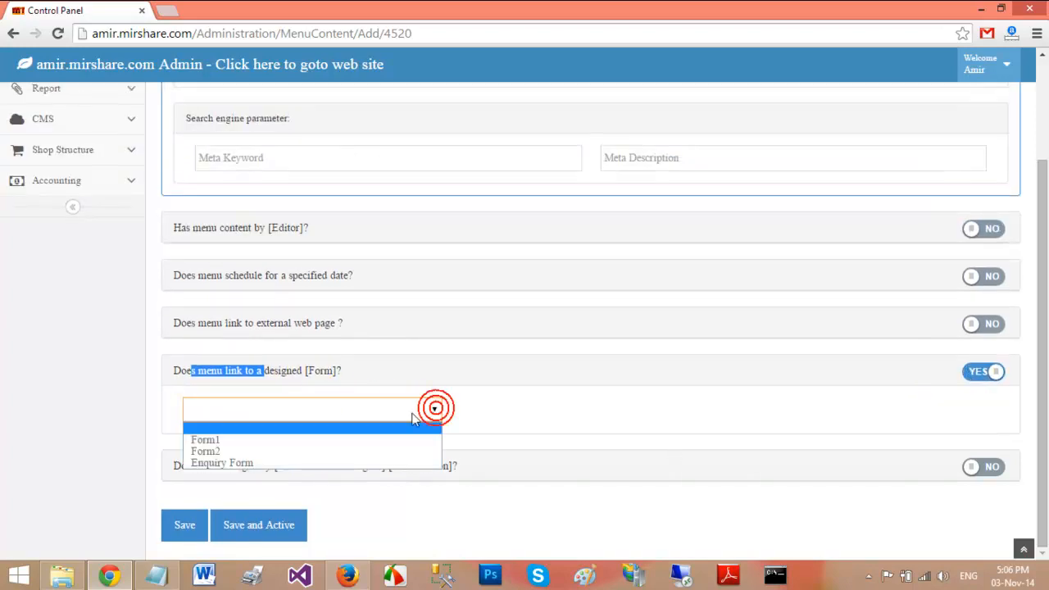
pyautogui.click(317, 463)
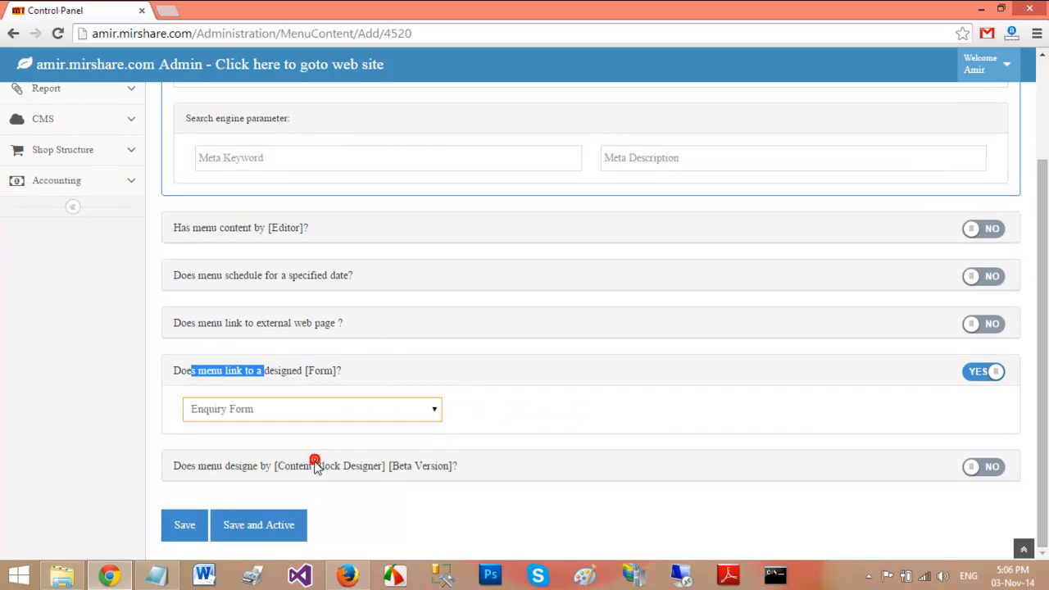
pyautogui.click(260, 520)
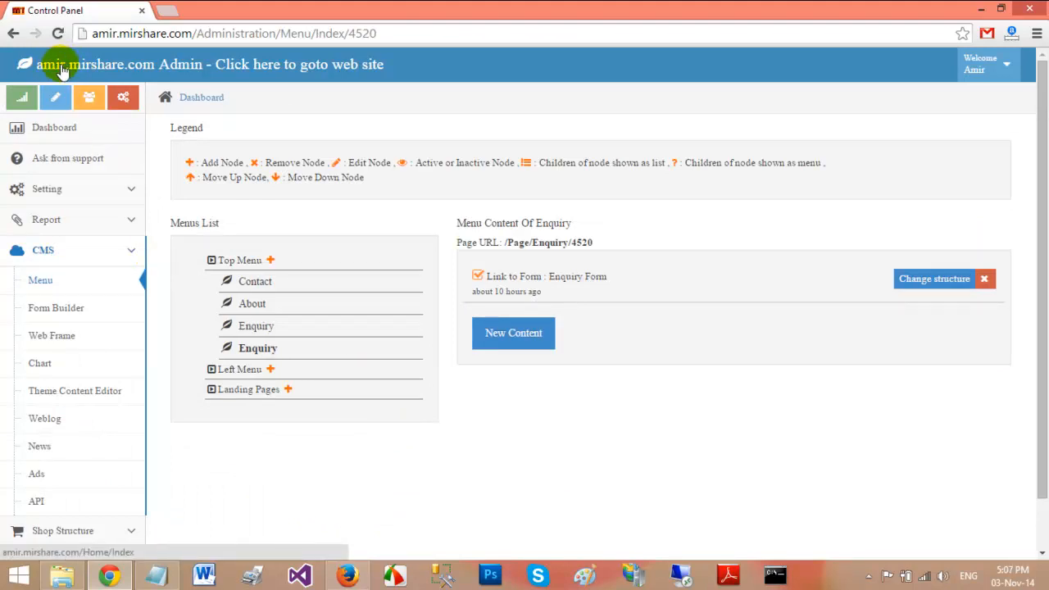
# Open the live MIRVISION site and go to the new Enquiry page
pyautogui.click(63, 70)
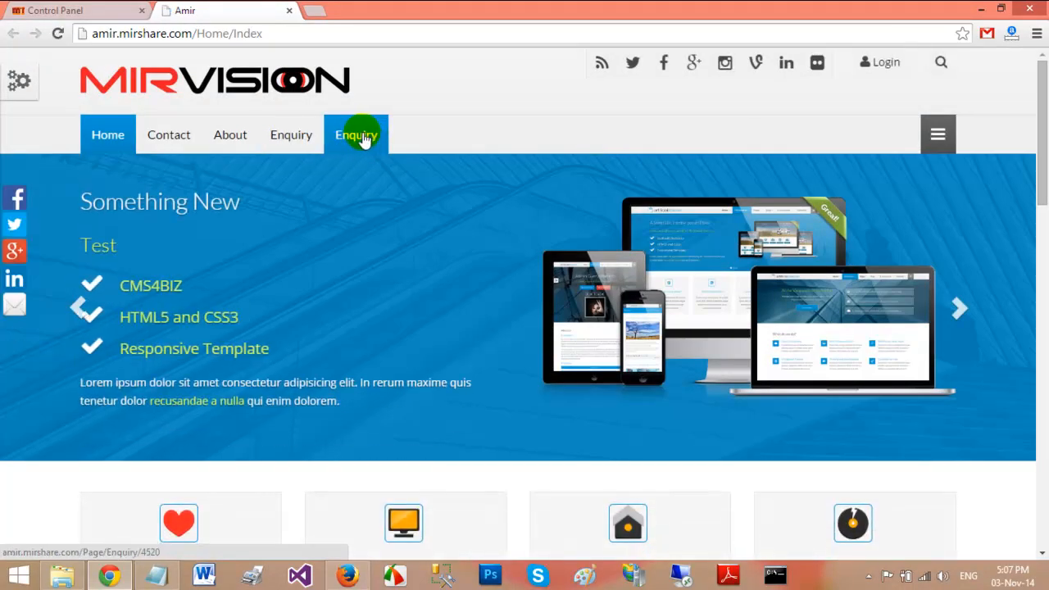
pyautogui.click(367, 139)
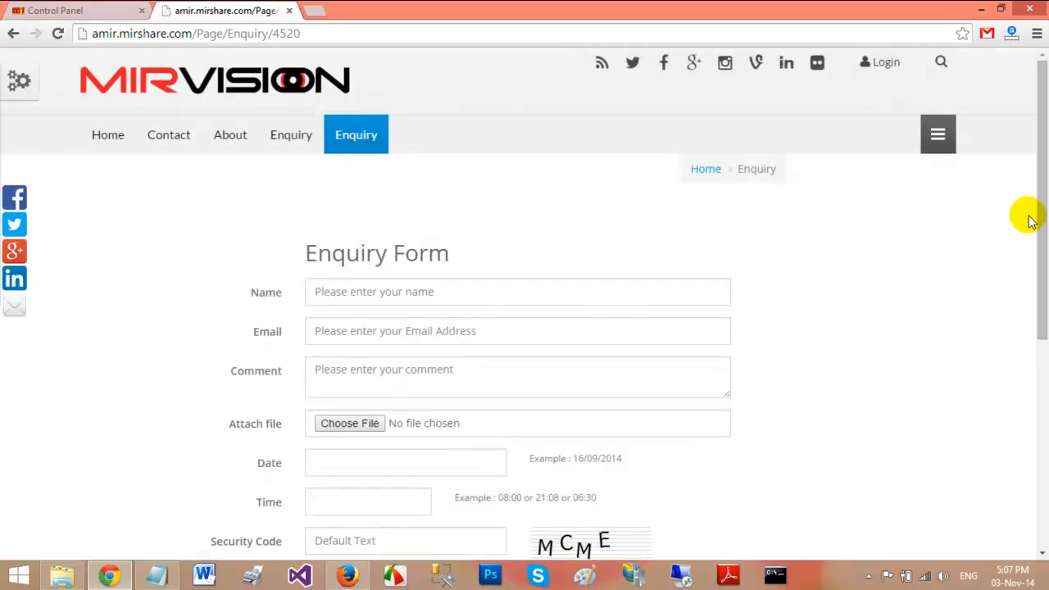
pyautogui.moveTo(1040, 213); pyautogui.dragTo(1025, 300)
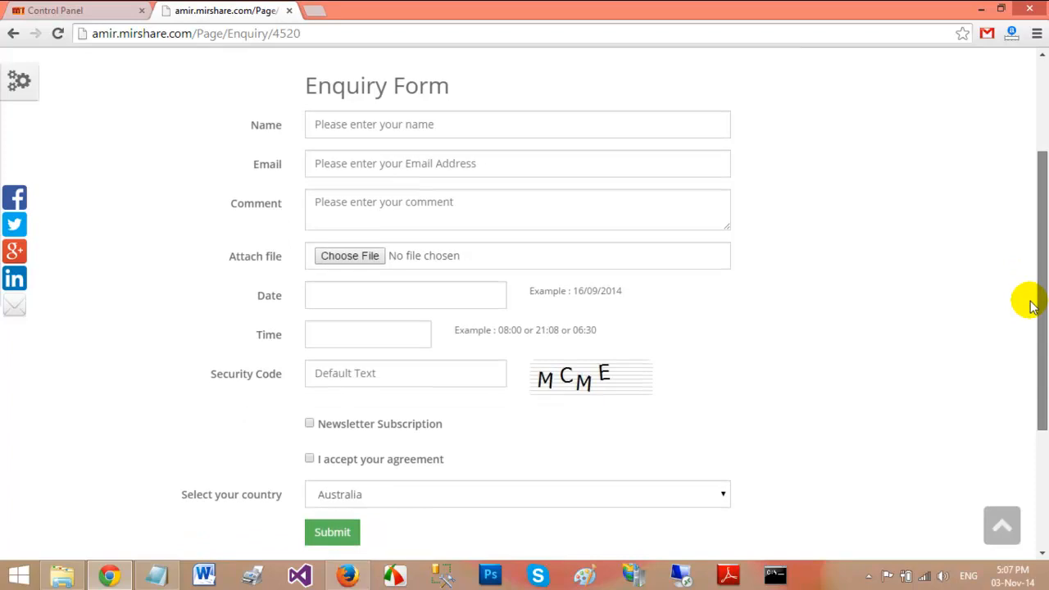
# Fill in the name, the e-mail address, and the comment 'Testing the form builder'
pyautogui.click(435, 115)
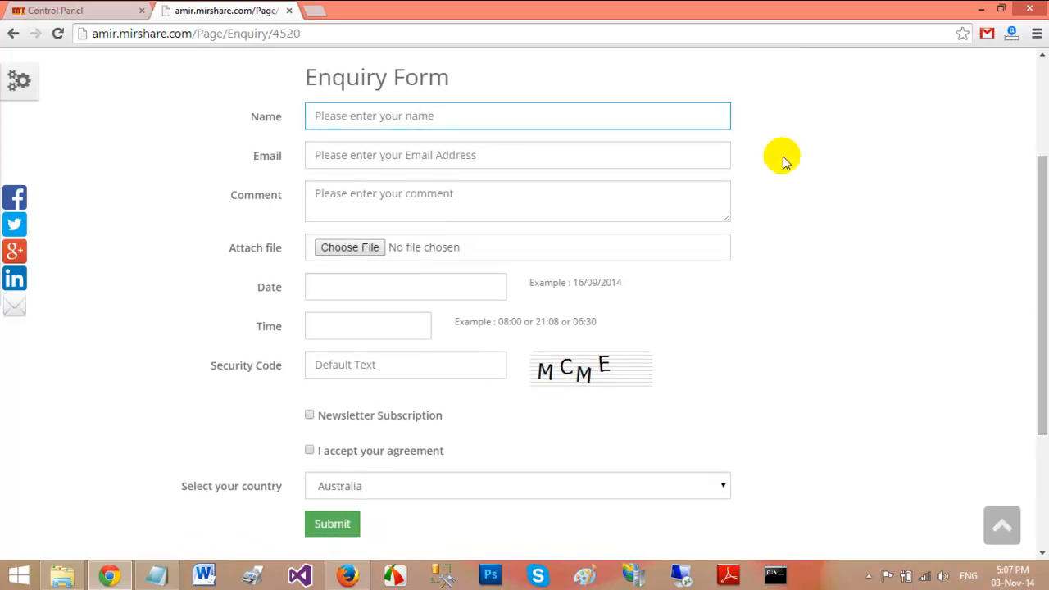
pyautogui.write('Amir')
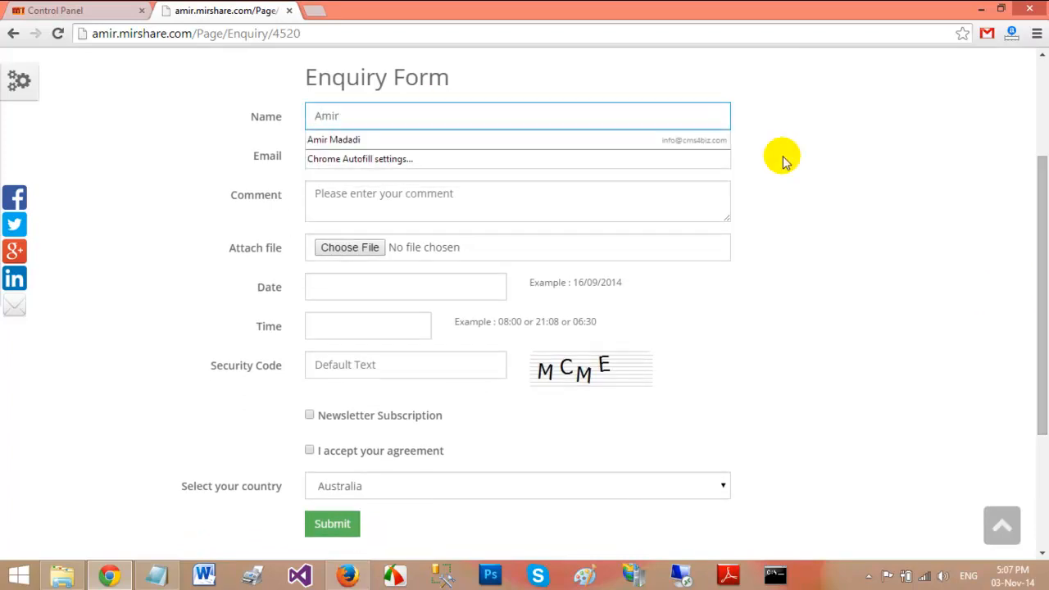
pyautogui.press('Tab')
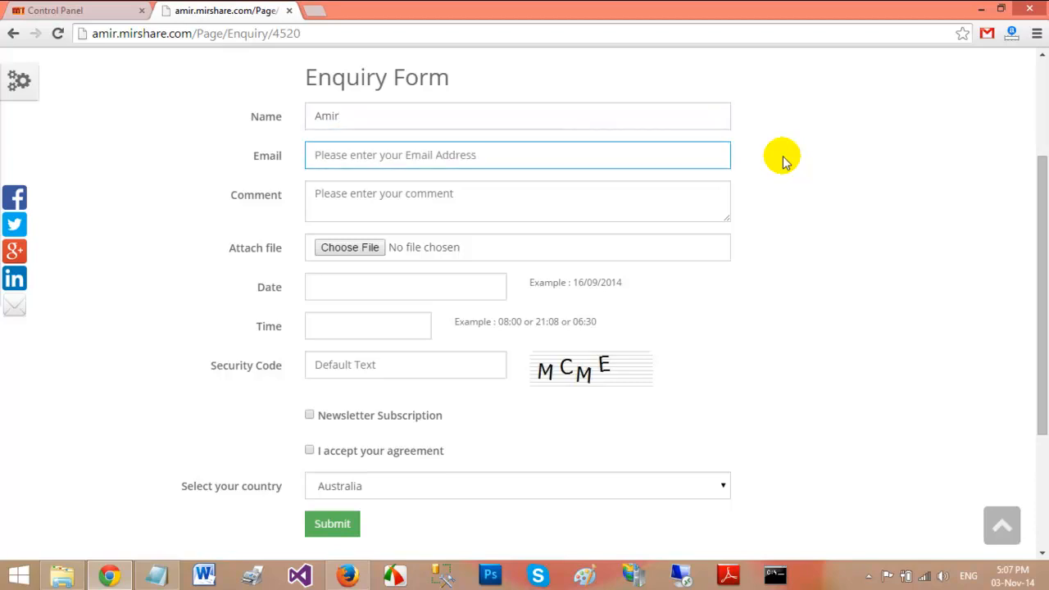
pyautogui.write('i')
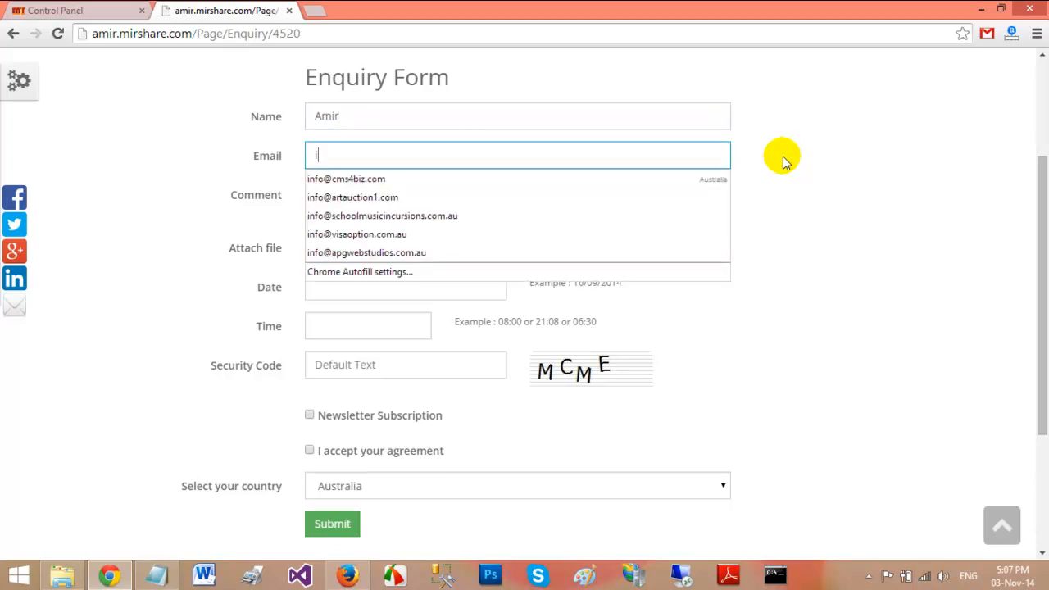
pyautogui.press('BackSpace')
pyautogui.press('BackSpace')
pyautogui.write('amir')
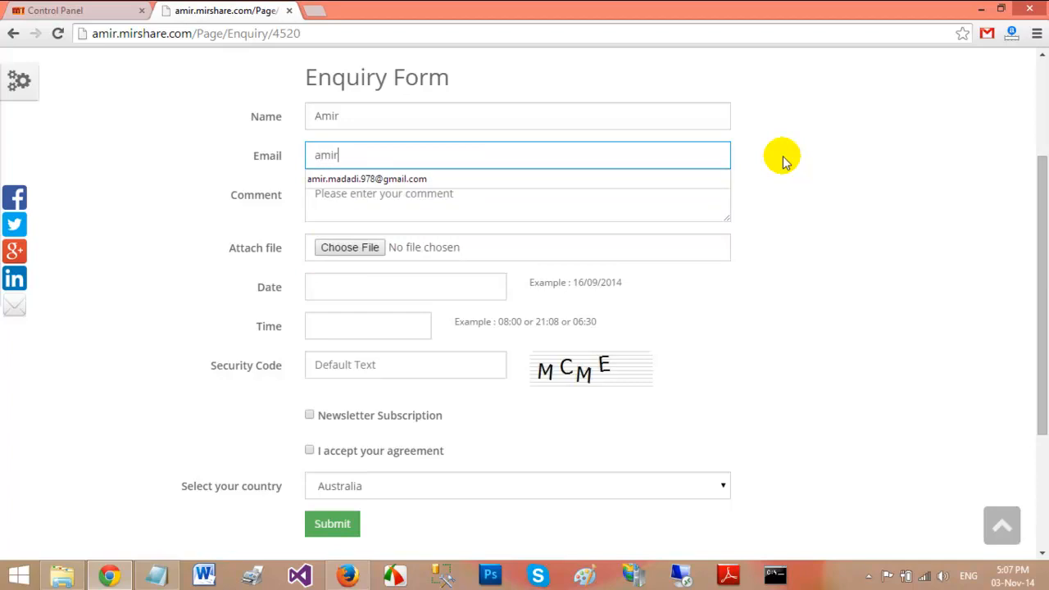
pyautogui.press('Down')
pyautogui.press('Return')
pyautogui.press('Tab')
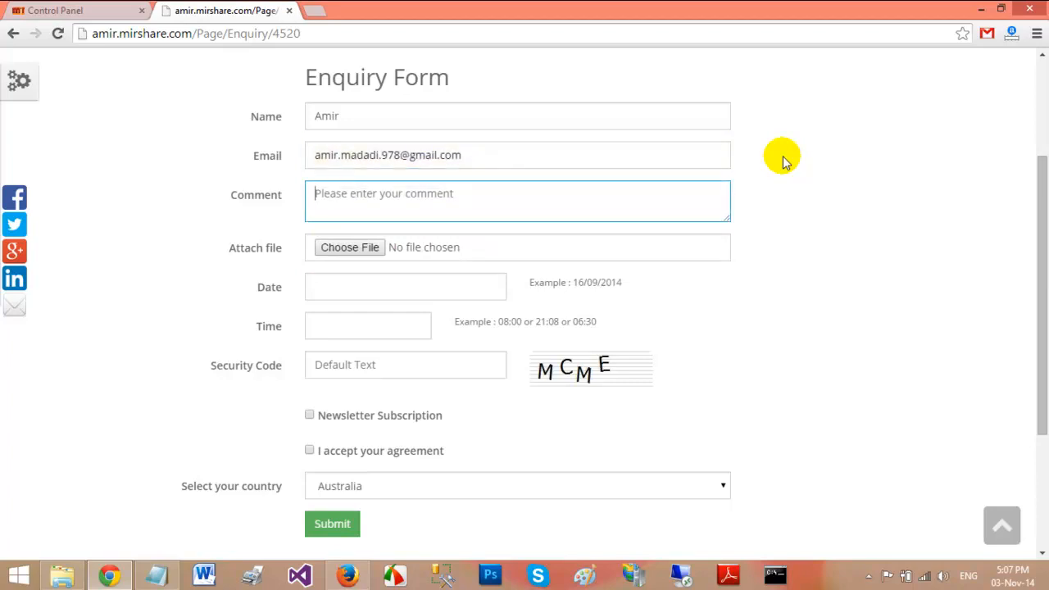
pyautogui.write('Testing the form builder')
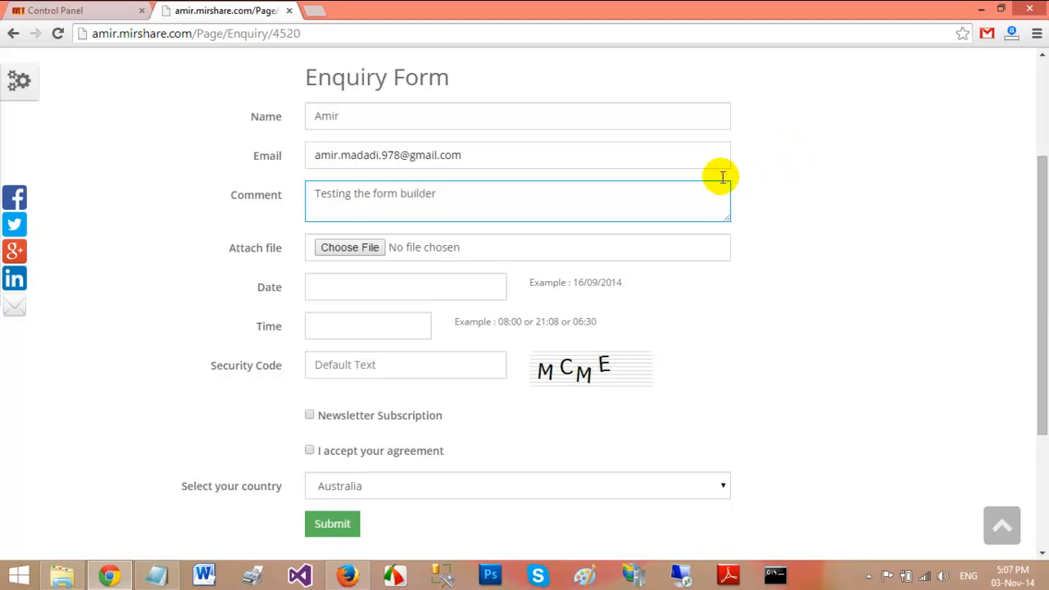
pyautogui.click(351, 250)
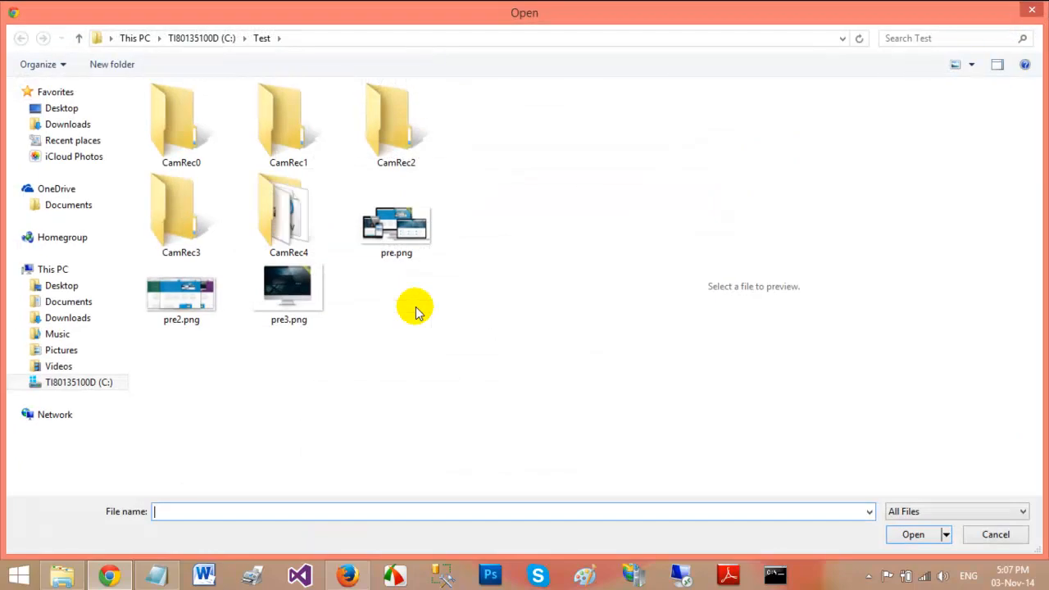
# Attach pre3.png from C:\Test to the enquiry form
pyautogui.click(300, 307)
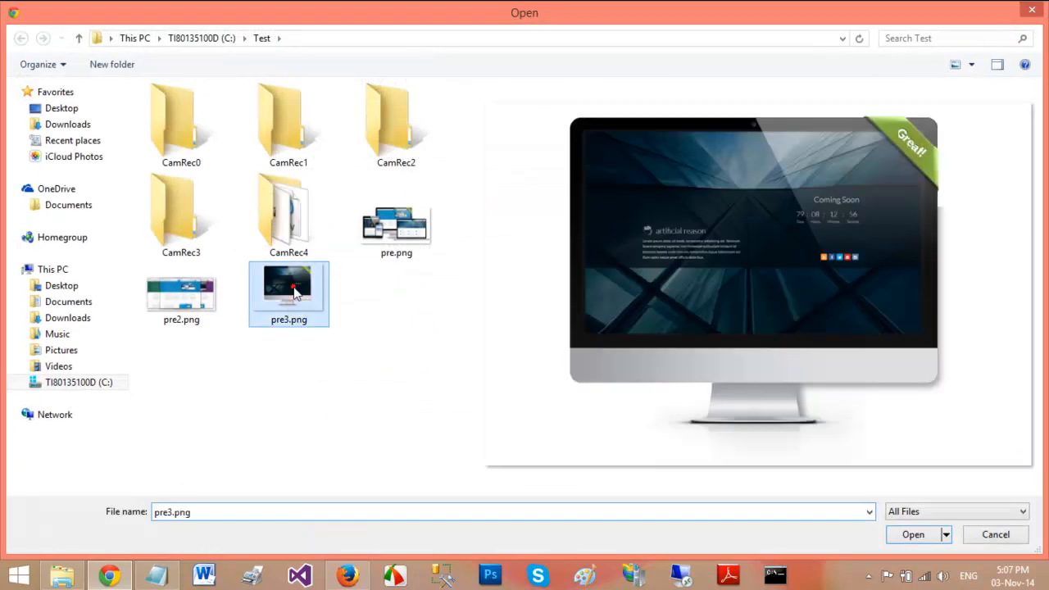
pyautogui.click(910, 534)
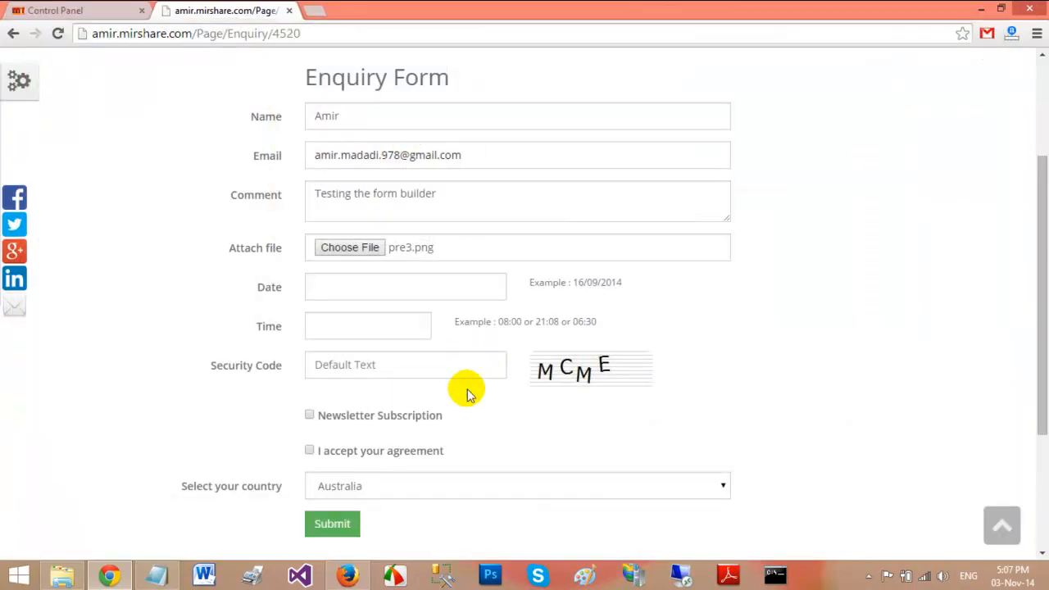
pyautogui.click(422, 288)
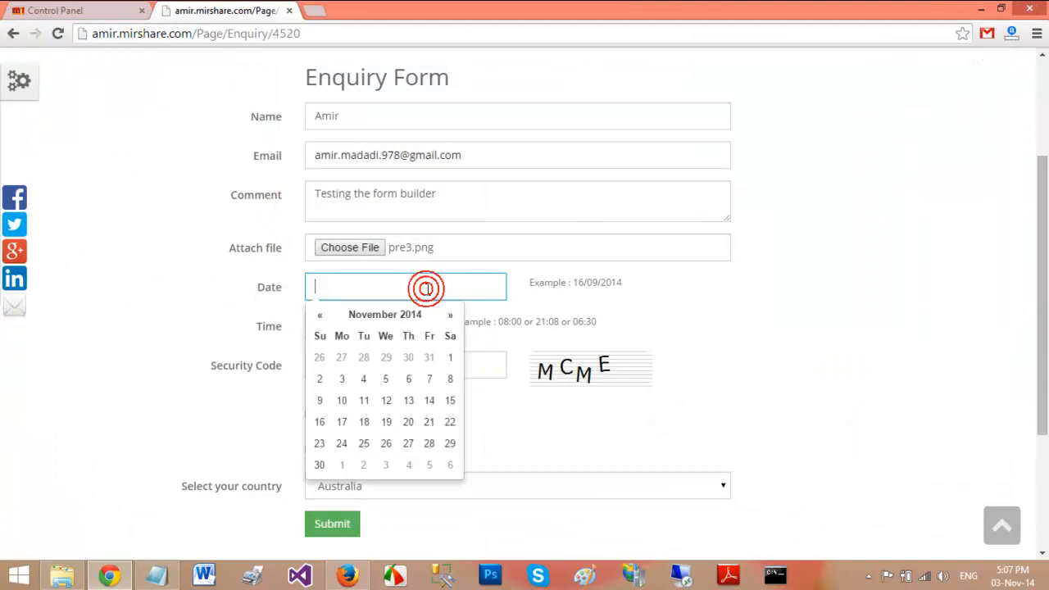
# Set the date to 05/11/2014 and the time to 05:08, then enter the security code
pyautogui.click(385, 379)
pyautogui.click(698, 322)
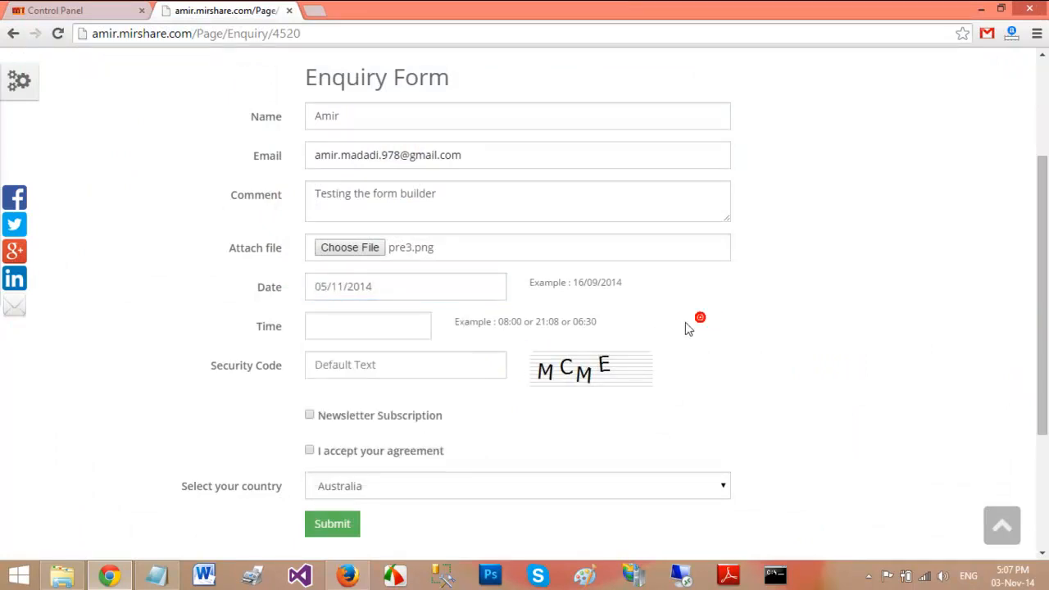
pyautogui.click(382, 329)
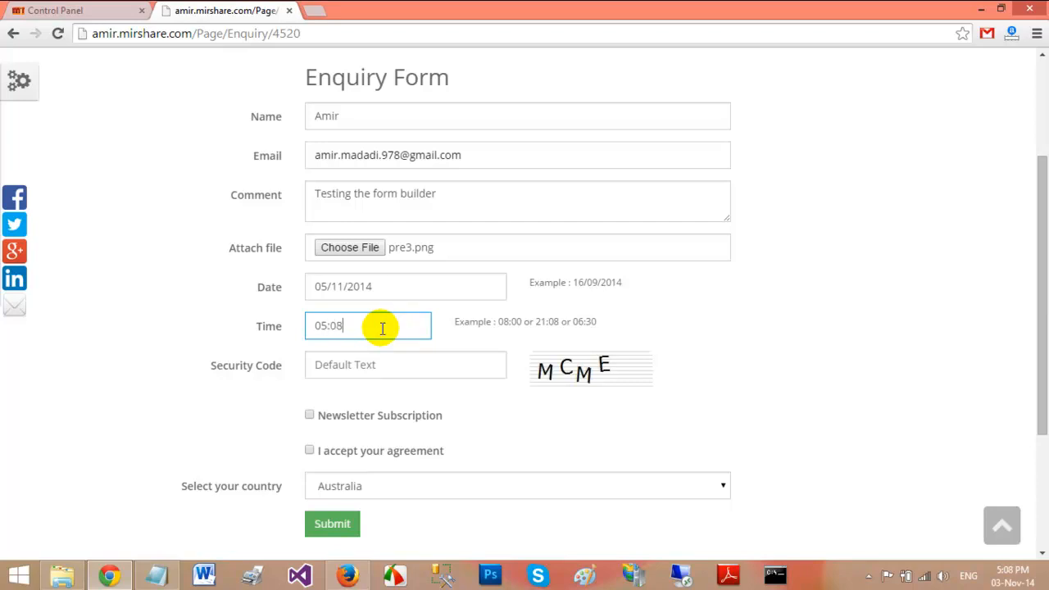
pyautogui.click(391, 364)
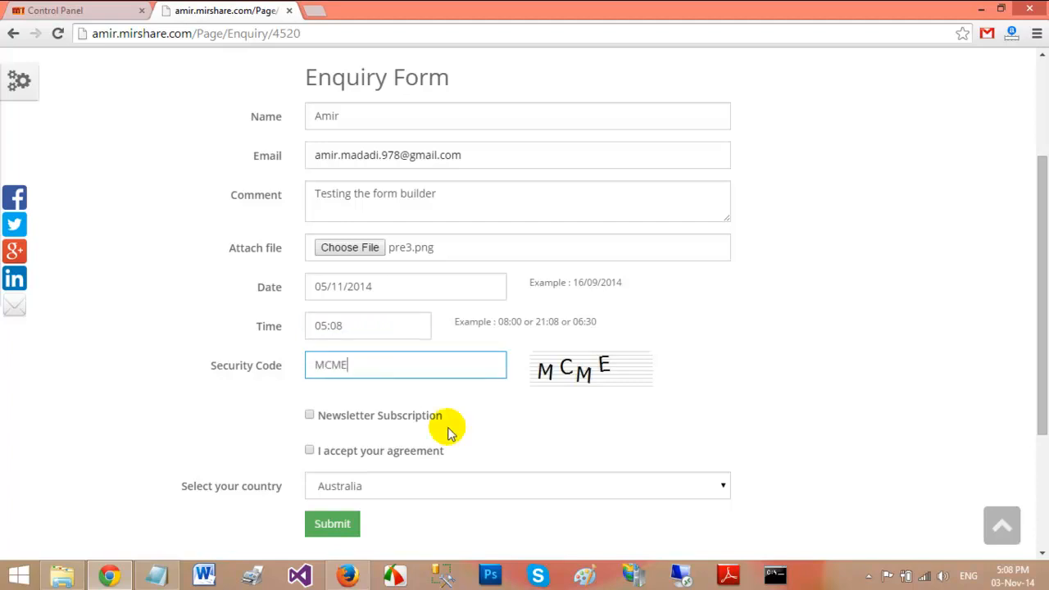
# Tick the newsletter and agreement boxes, keep Australia as country, and submit the form
pyautogui.click(310, 415)
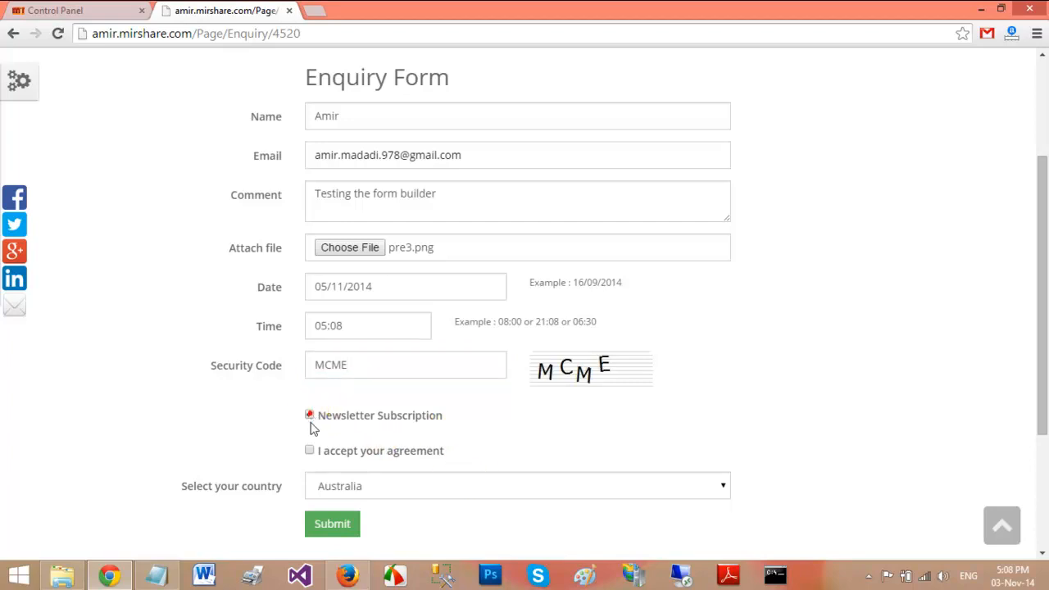
pyautogui.click(310, 451)
pyautogui.moveTo(1041, 332); pyautogui.dragTo(1045, 442)
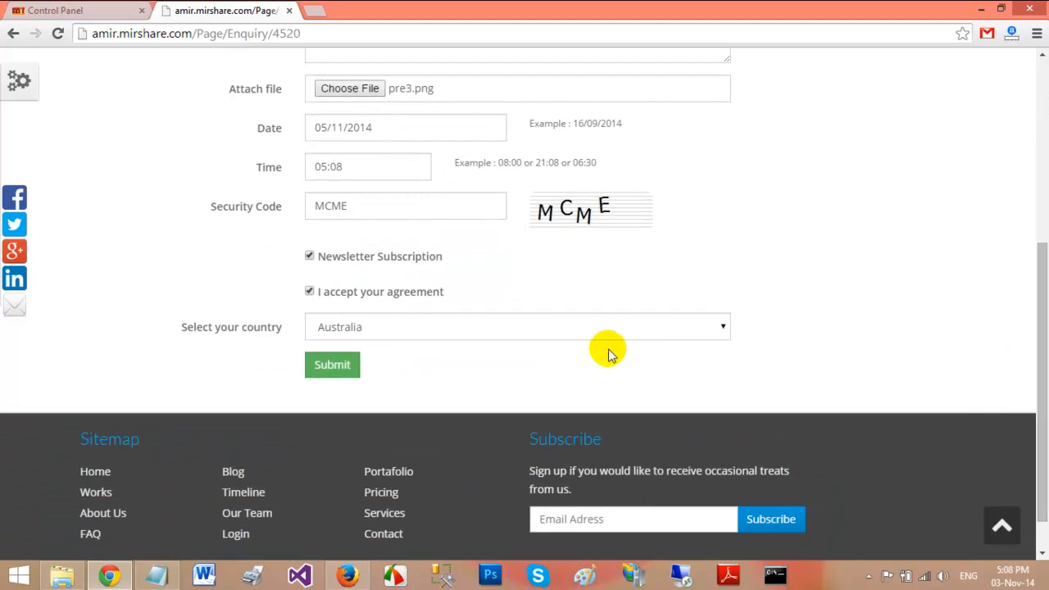
pyautogui.click(724, 329)
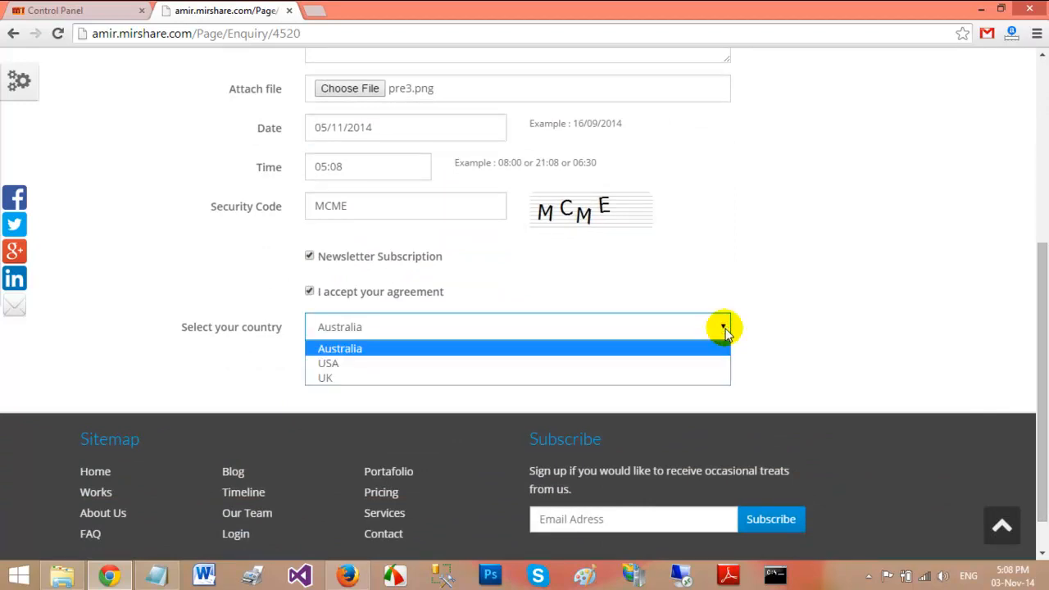
pyautogui.click(500, 349)
pyautogui.click(332, 364)
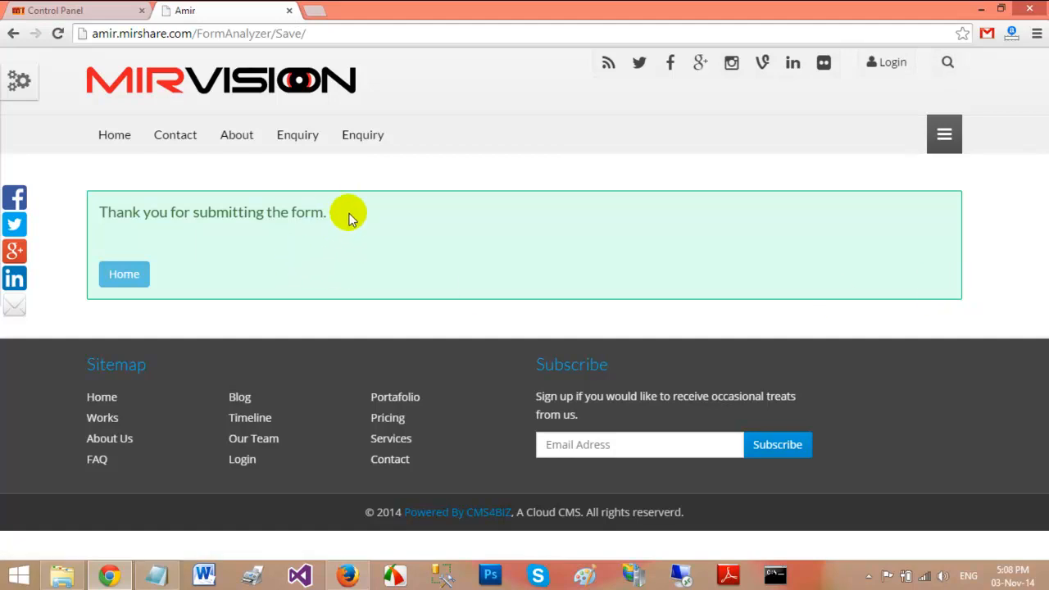
# Go from the thank-you message to the MIRVISION home page, then back to the Control Panel tab
pyautogui.moveTo(340, 212); pyautogui.dragTo(93, 208)
pyautogui.click(201, 229)
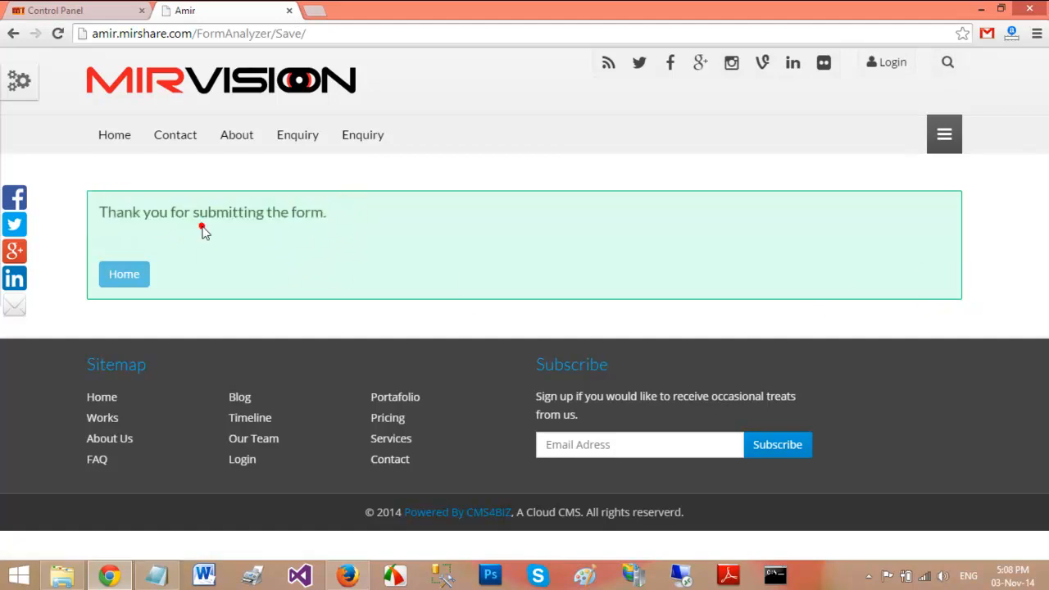
pyautogui.moveTo(339, 213); pyautogui.dragTo(99, 213)
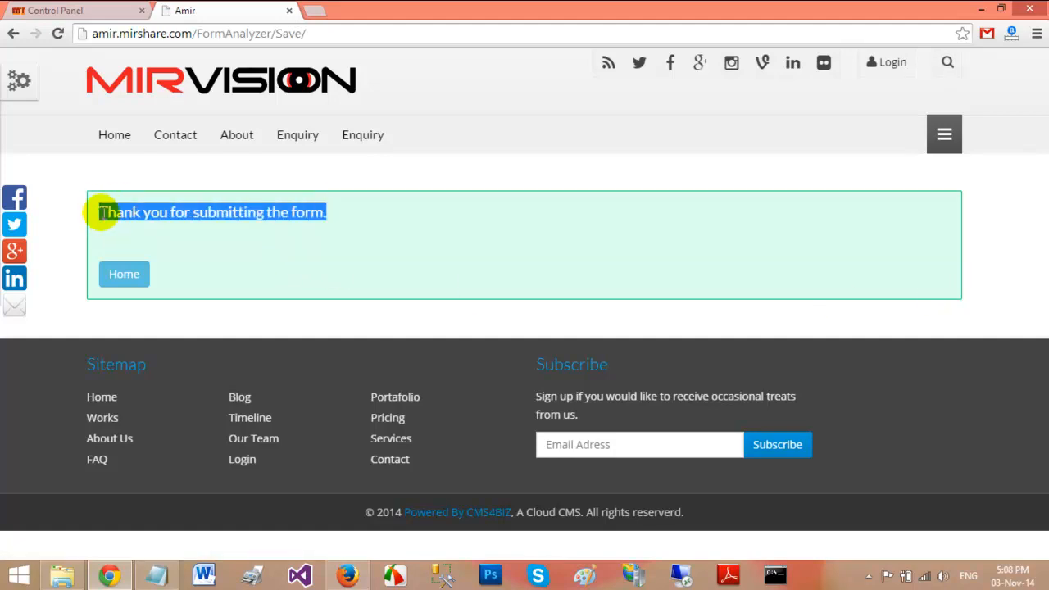
pyautogui.click(125, 275)
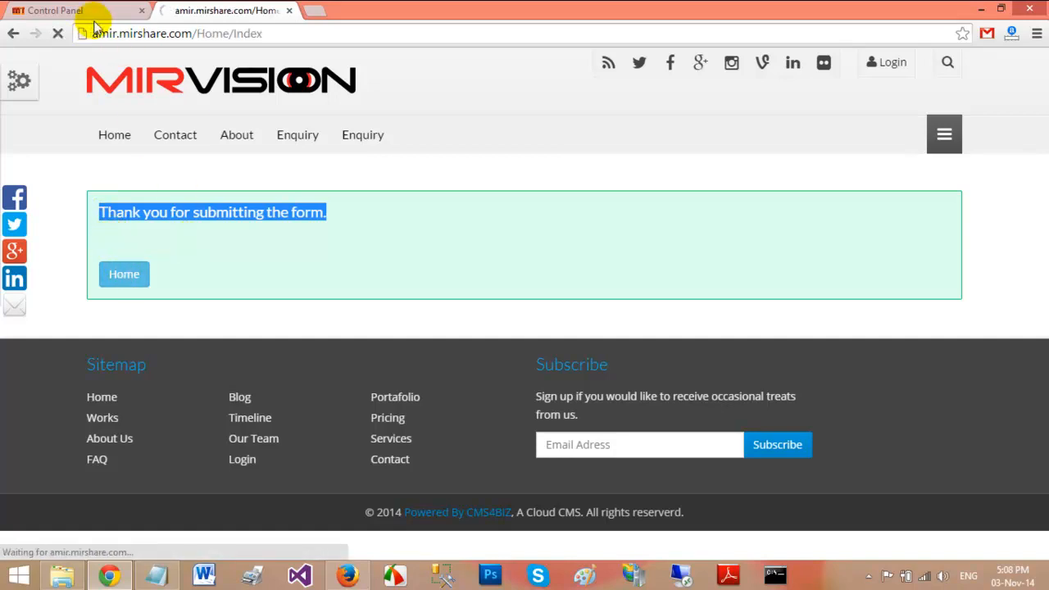
pyautogui.click(52, 12)
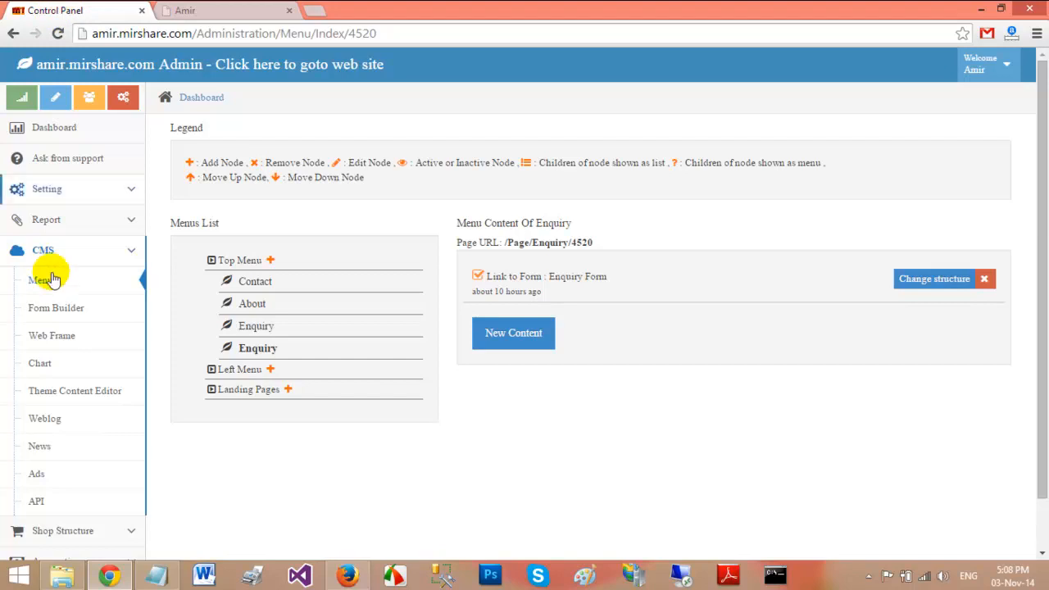
# Open Forms Report under Report and show the Enquiry Form submissions
pyautogui.click(71, 223)
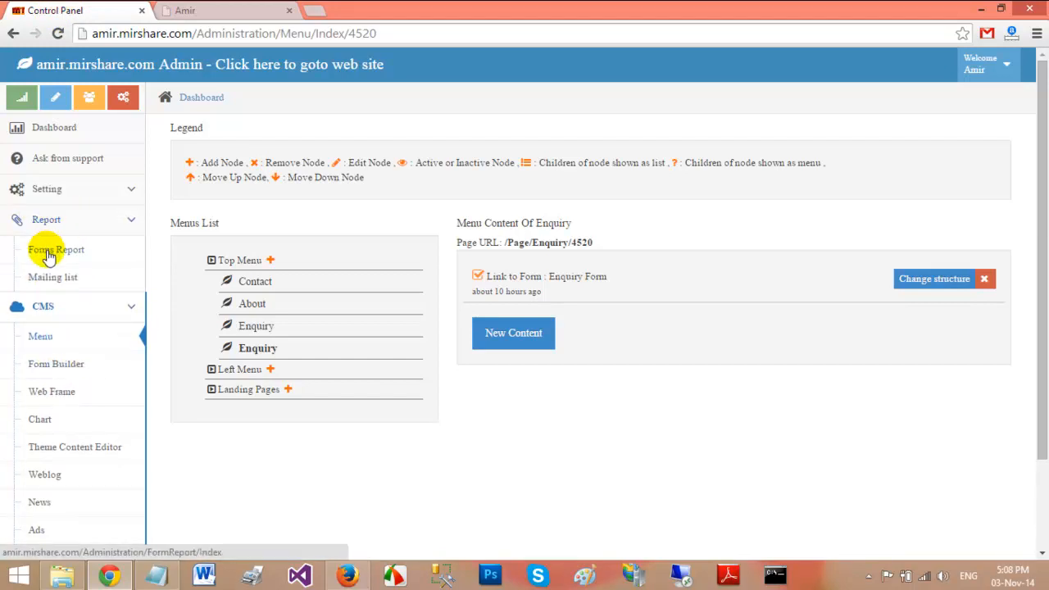
pyautogui.click(47, 252)
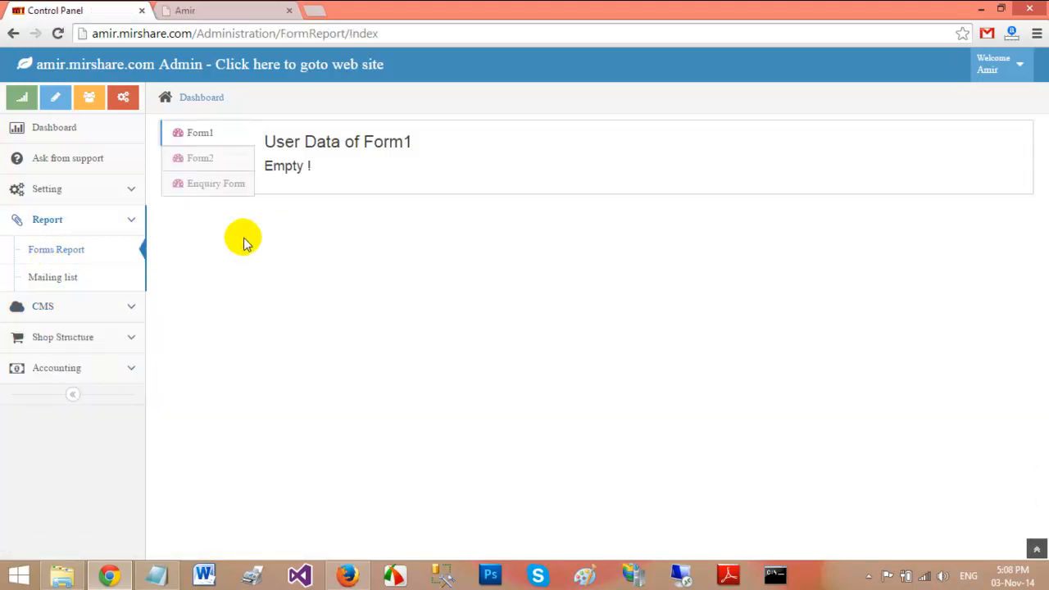
pyautogui.click(221, 183)
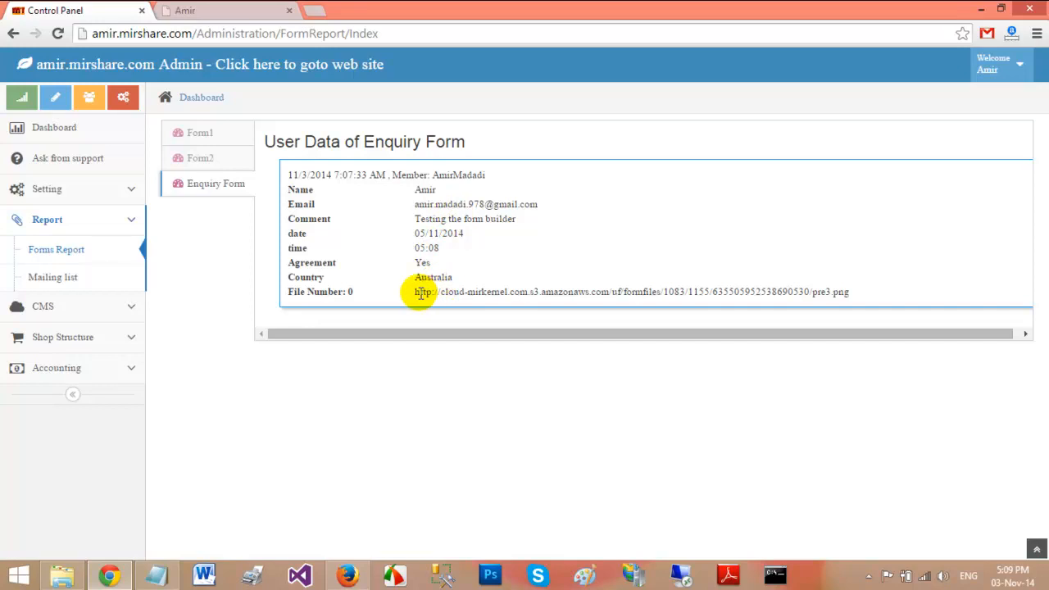
# Select the full pre3.png attachment link in the submitted entry
pyautogui.moveTo(415, 292); pyautogui.dragTo(850, 293)
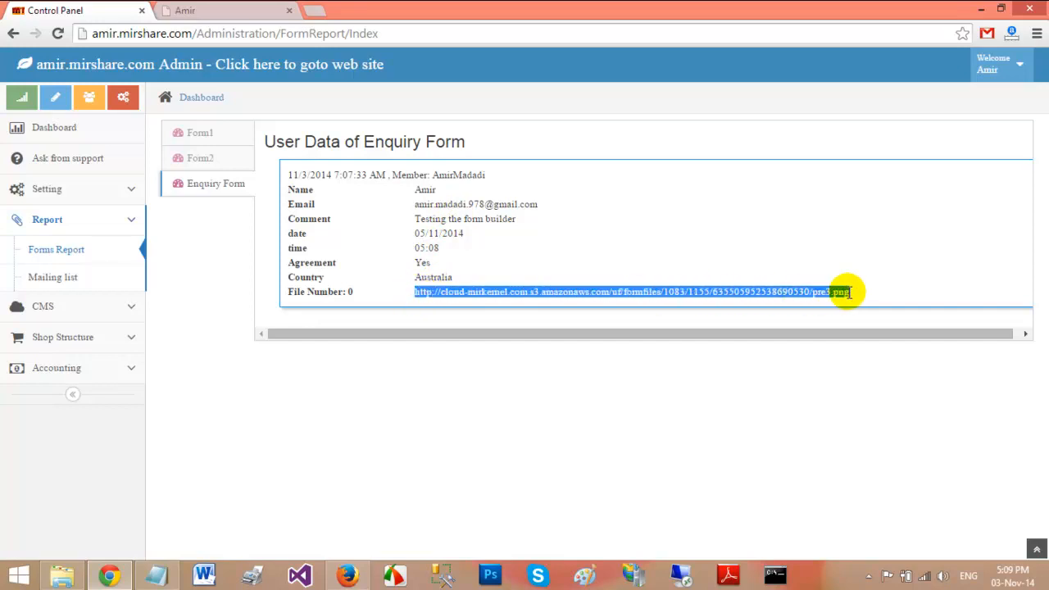
pyautogui.click(770, 292)
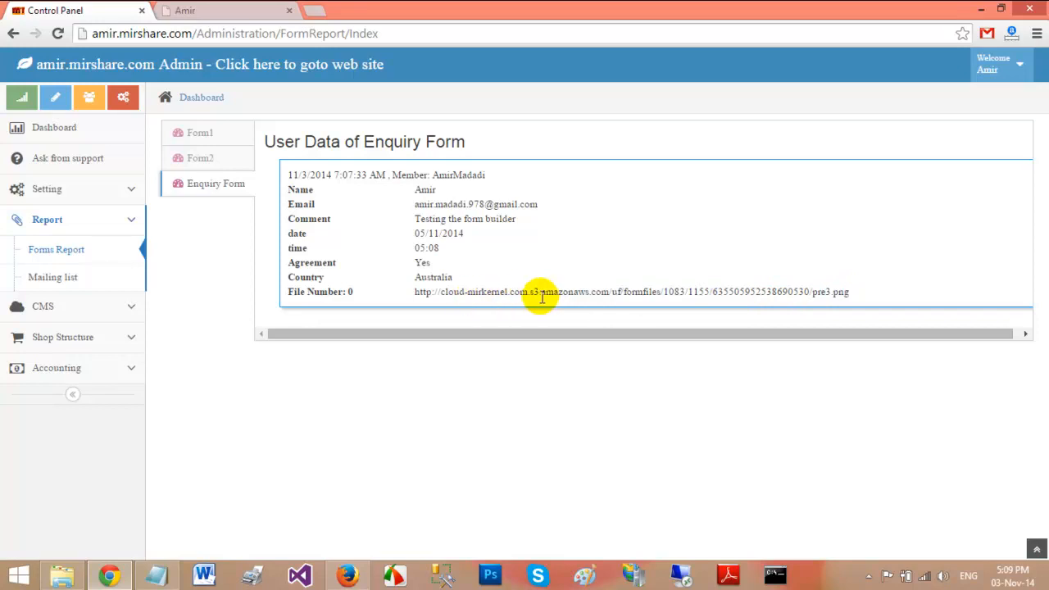
pyautogui.moveTo(539, 293); pyautogui.dragTo(590, 293)
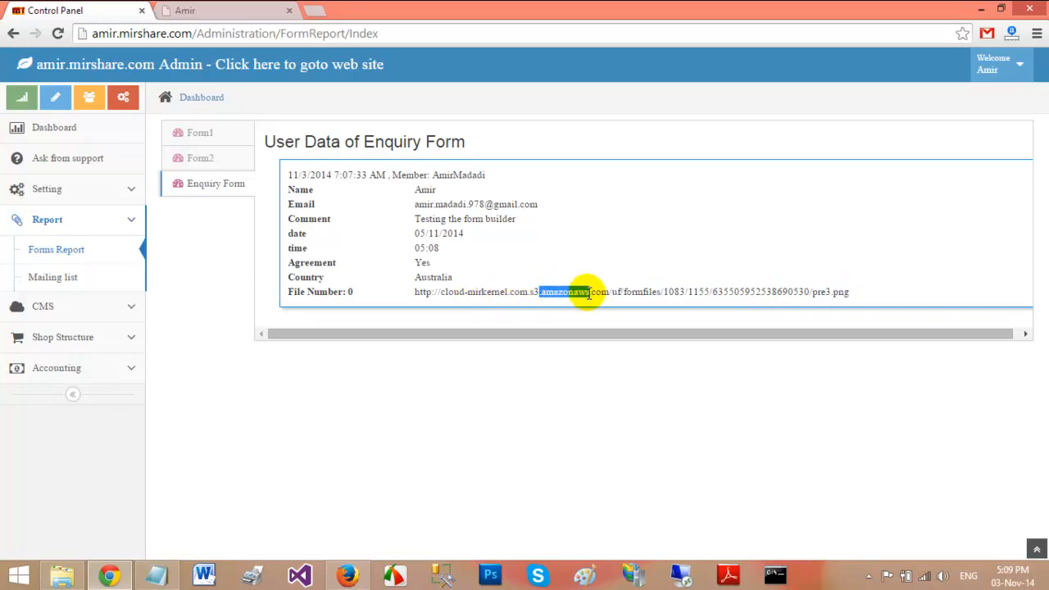
pyautogui.moveTo(856, 293); pyautogui.dragTo(417, 304)
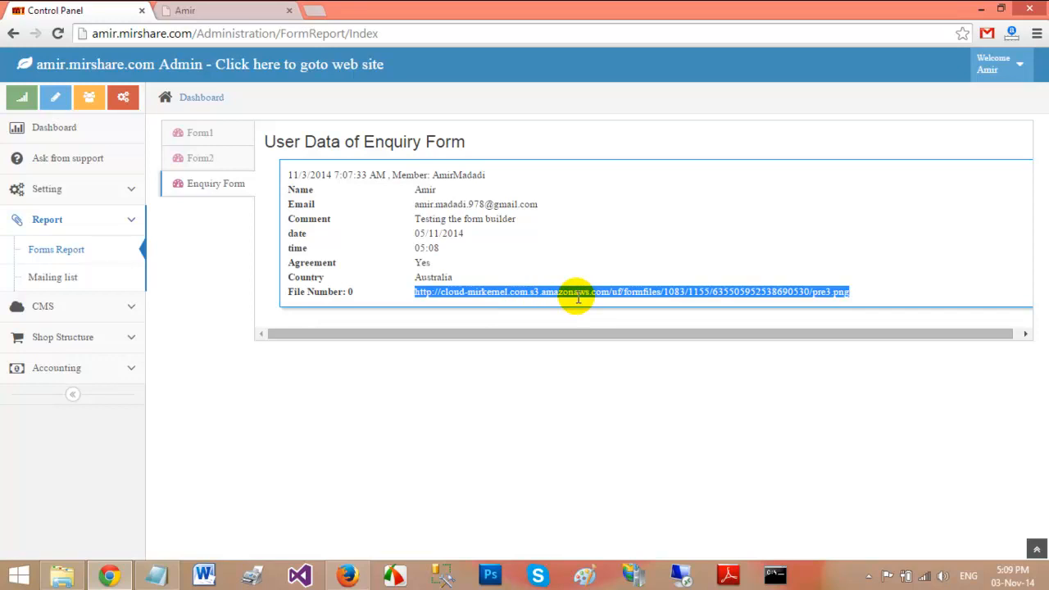
# Paste the pre3.png link into a new tab to view the image, then return to the Control Panel
pyautogui.click(313, 10)
pyautogui.hotkey('ctrl', 'v')
pyautogui.press('Return')
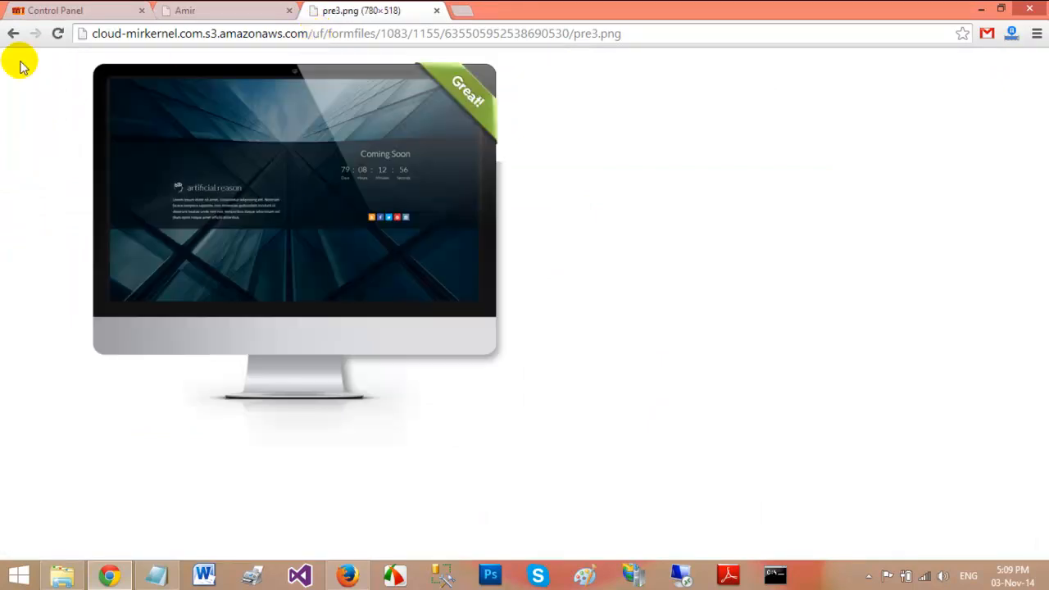
pyautogui.click(55, 10)
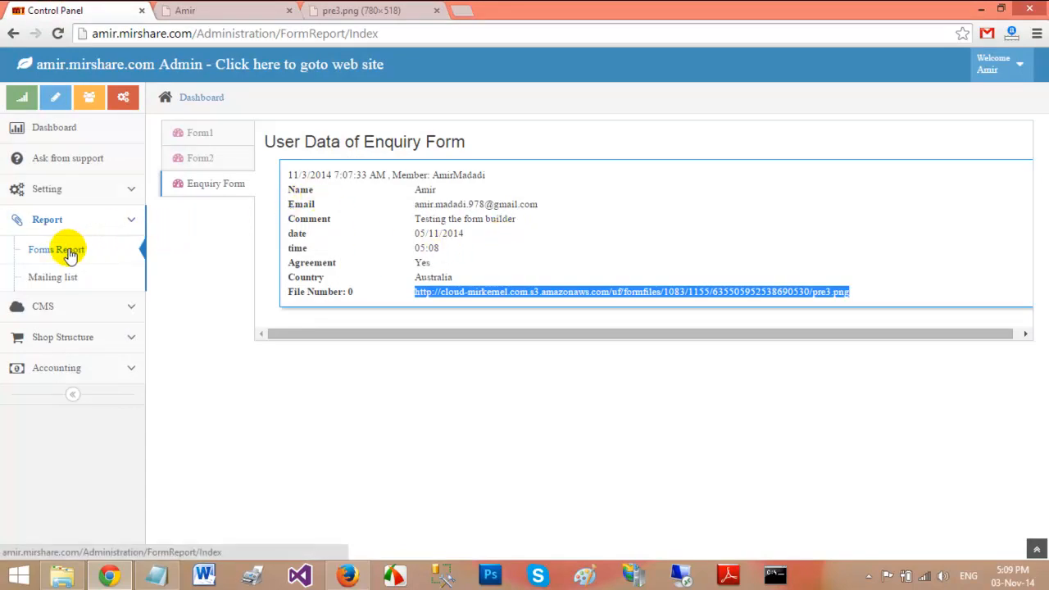
# Open the Enquiry Form from the CMS Form Builder list, go back, then switch to the MIRVISION site tab
pyautogui.click(78, 307)
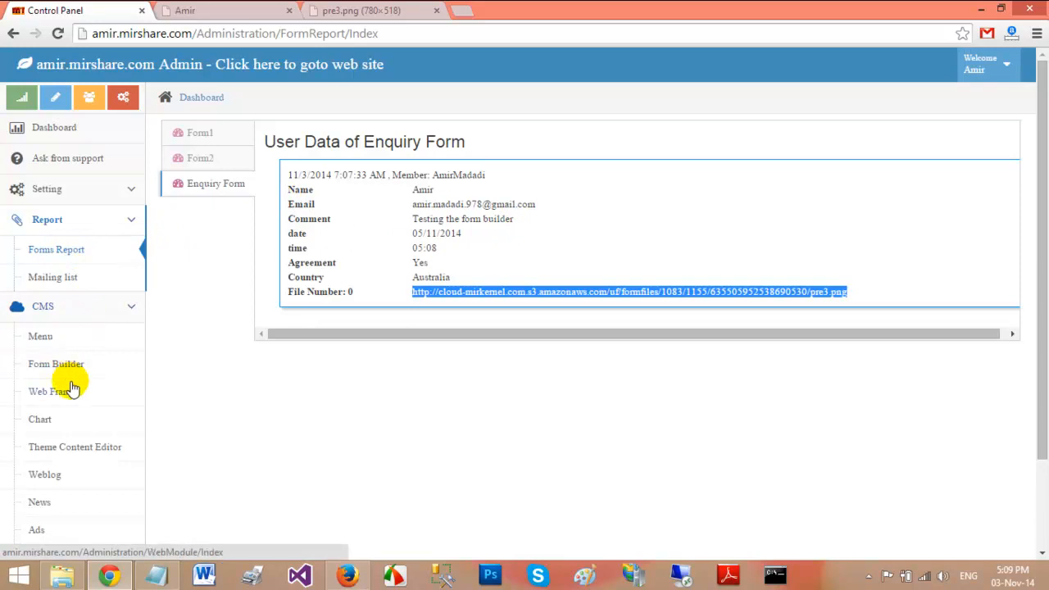
pyautogui.click(71, 369)
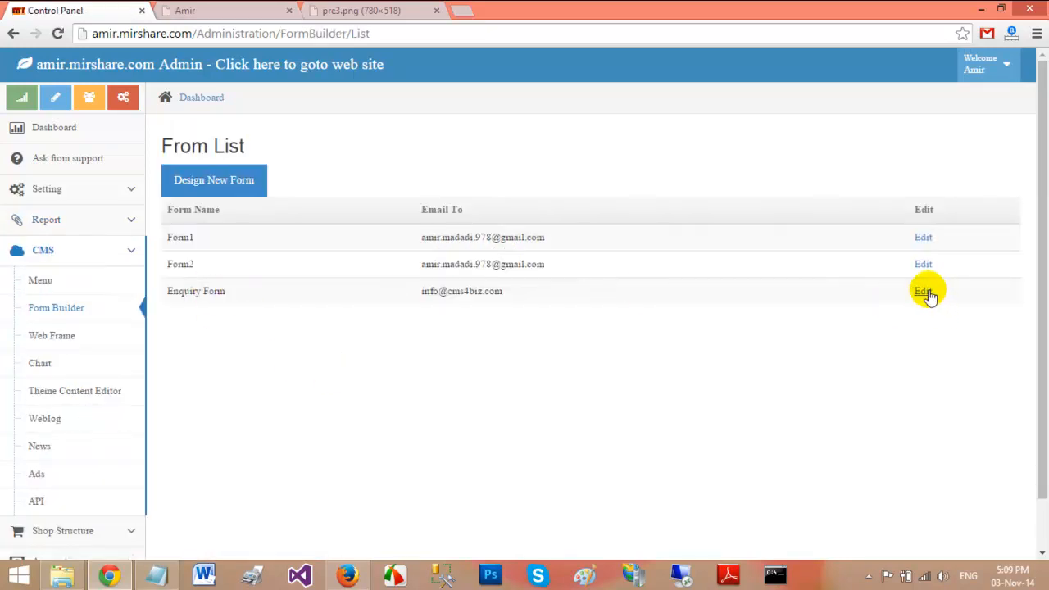
pyautogui.click(924, 294)
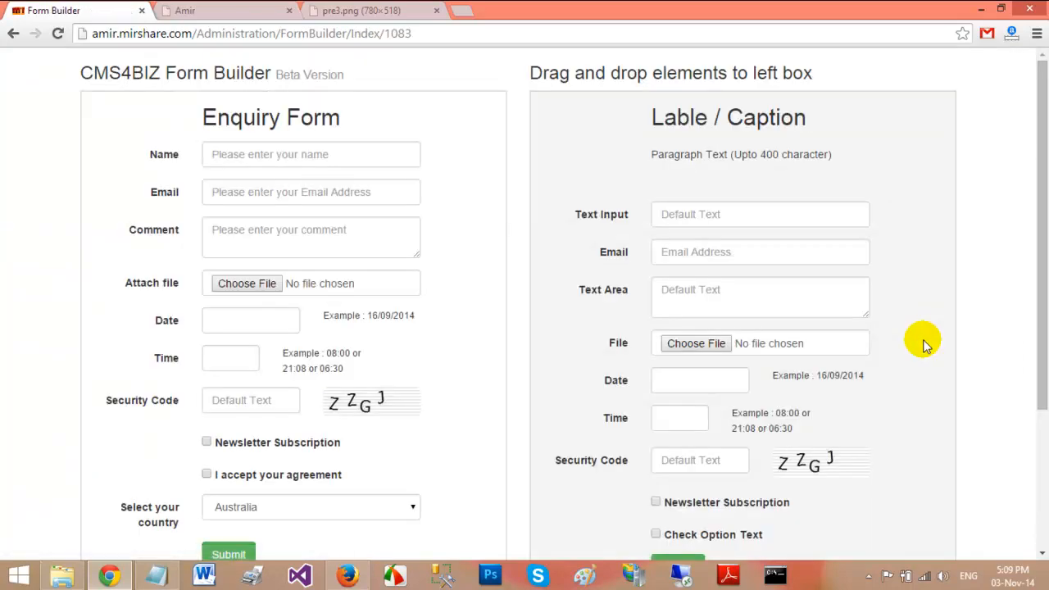
pyautogui.click(13, 35)
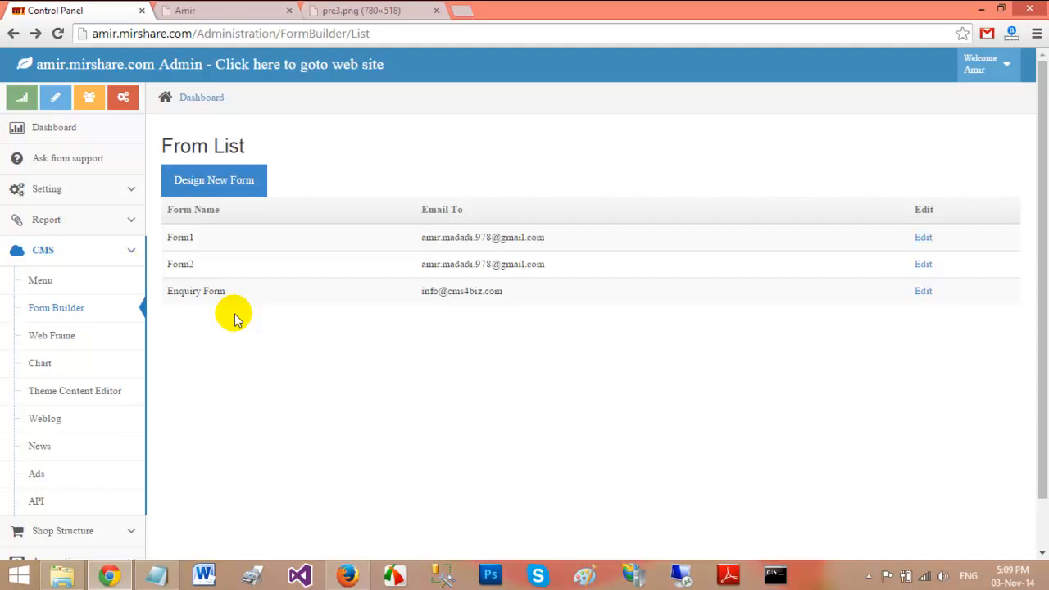
pyautogui.click(241, 12)
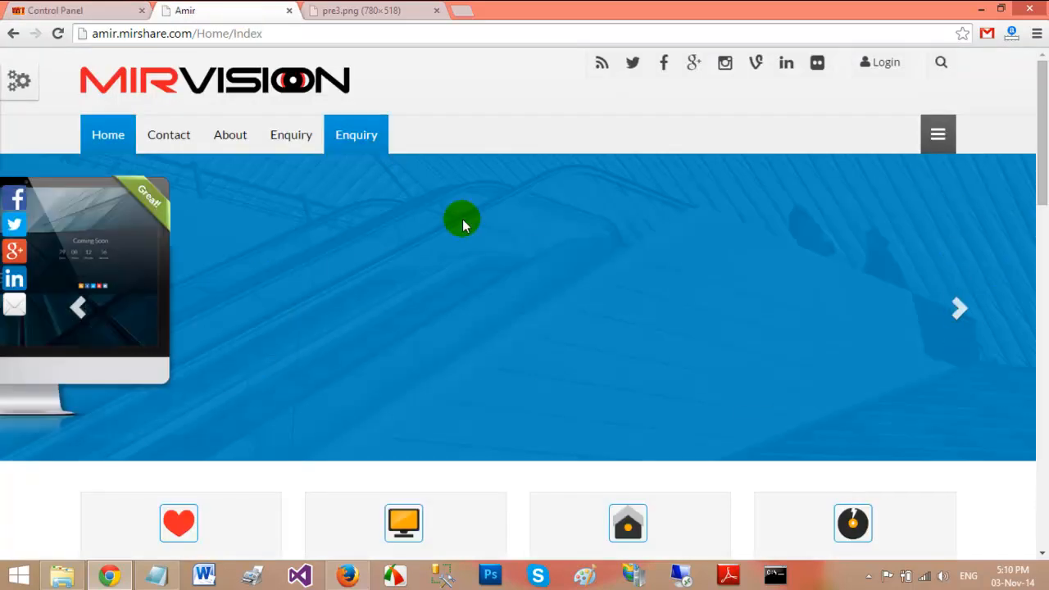